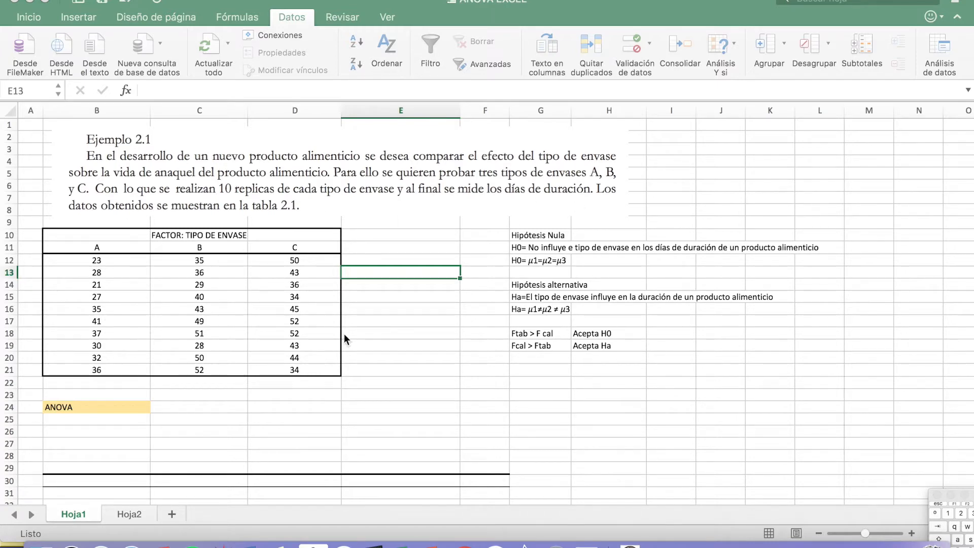
- Review the null and alternative hypotheses and the Ftab versus Fcal decision rules beside the package data table
left_click(318, 370)
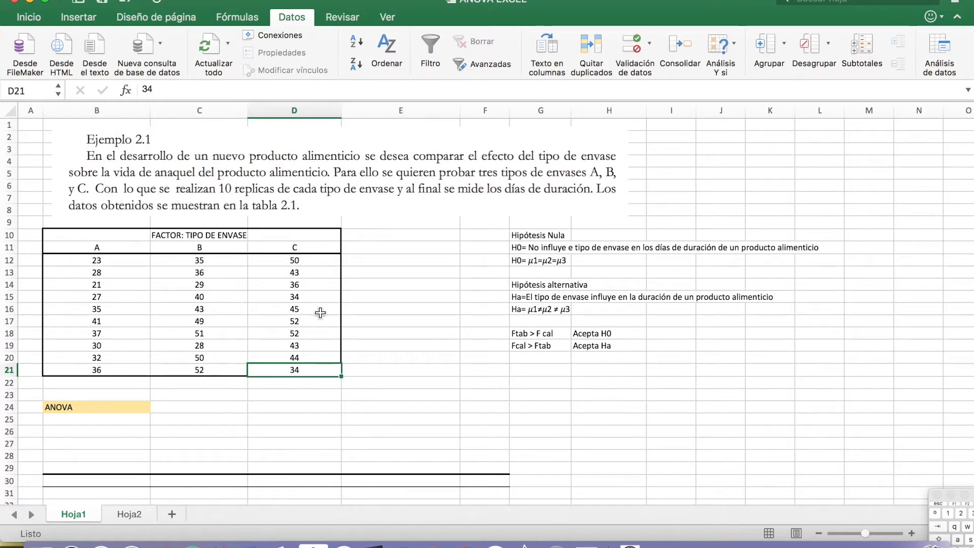
left_click_drag(505, 235, 723, 338)
left_click(780, 346)
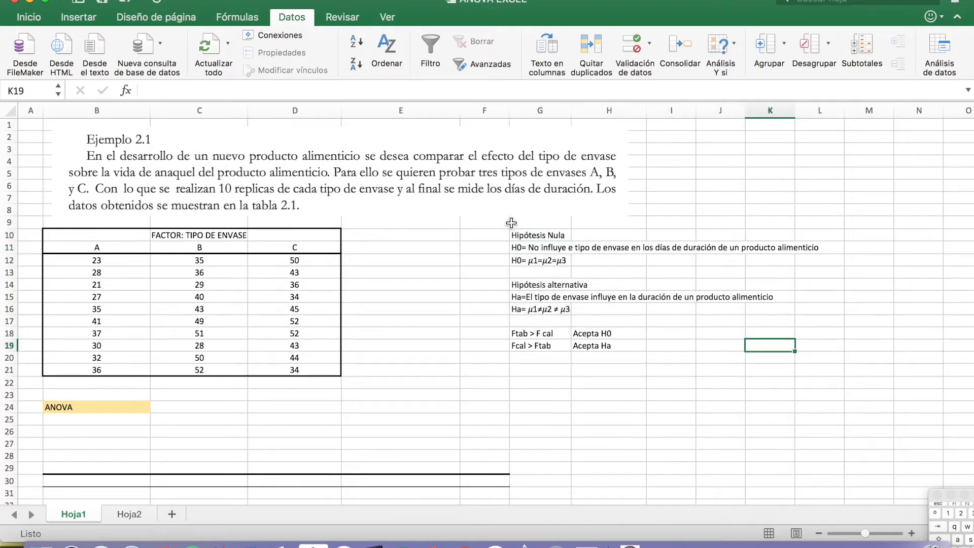
left_click_drag(507, 235, 830, 348)
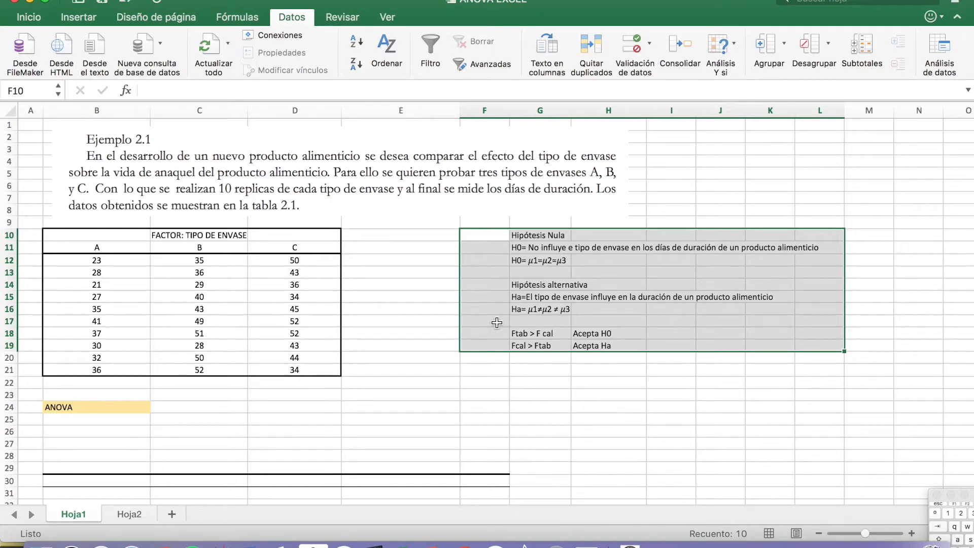
left_click(575, 321)
left_click_drag(527, 234, 808, 316)
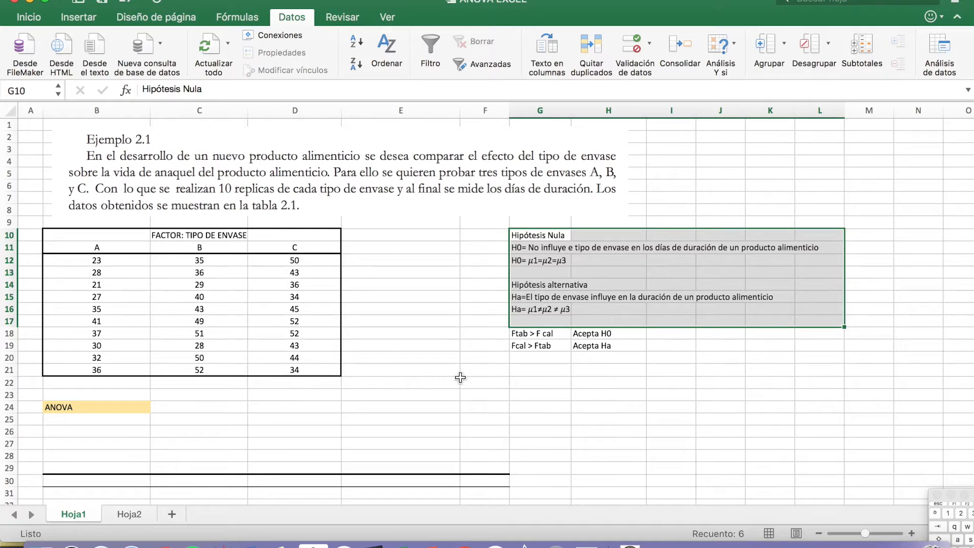
left_click(486, 376)
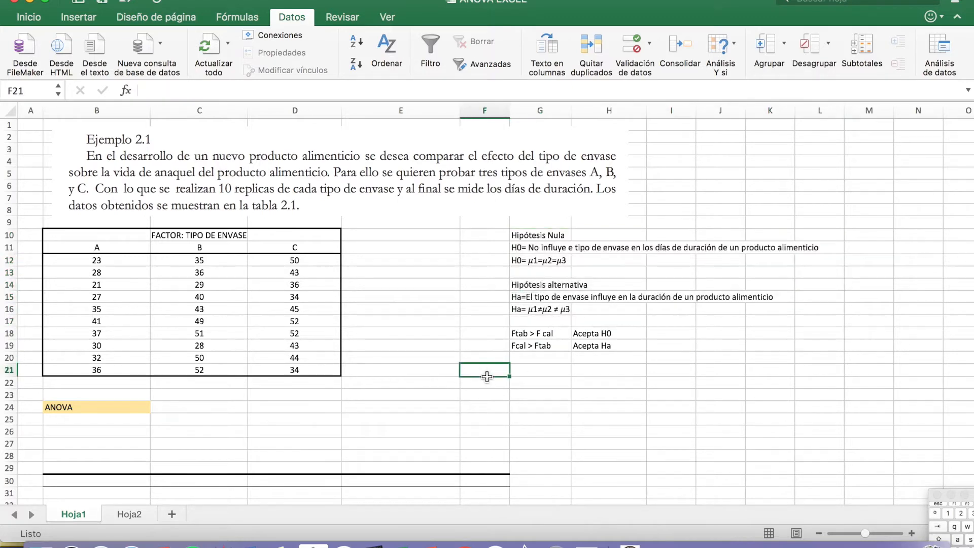
left_click(516, 337)
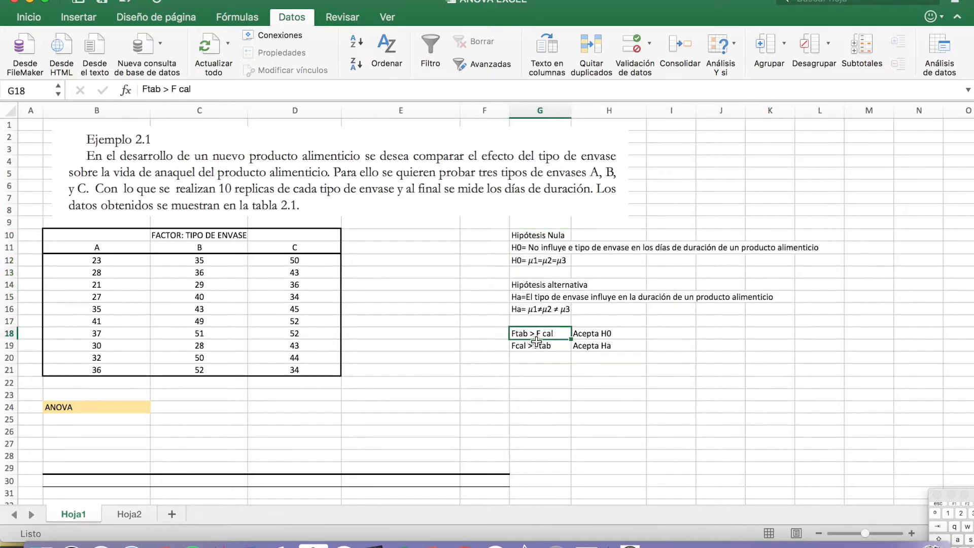
left_click(591, 337)
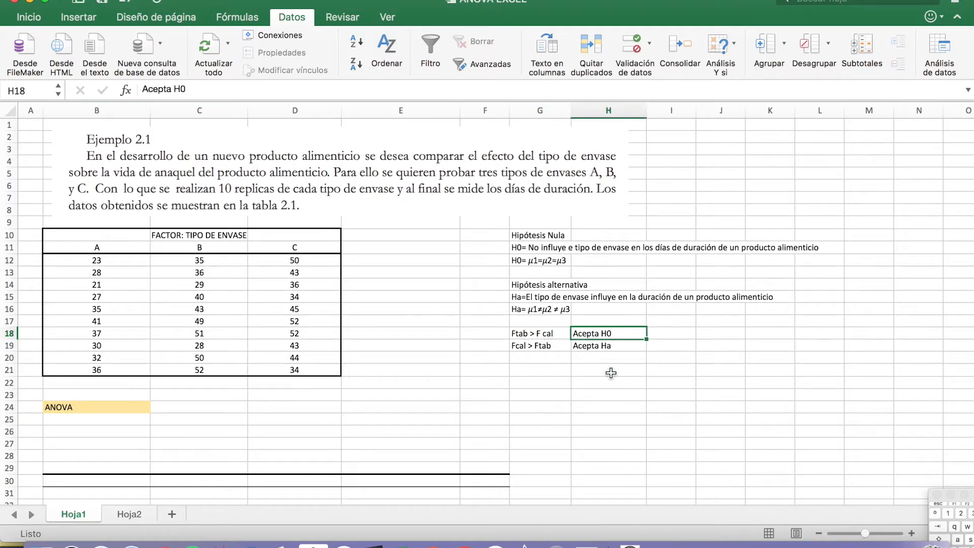
left_click(544, 345)
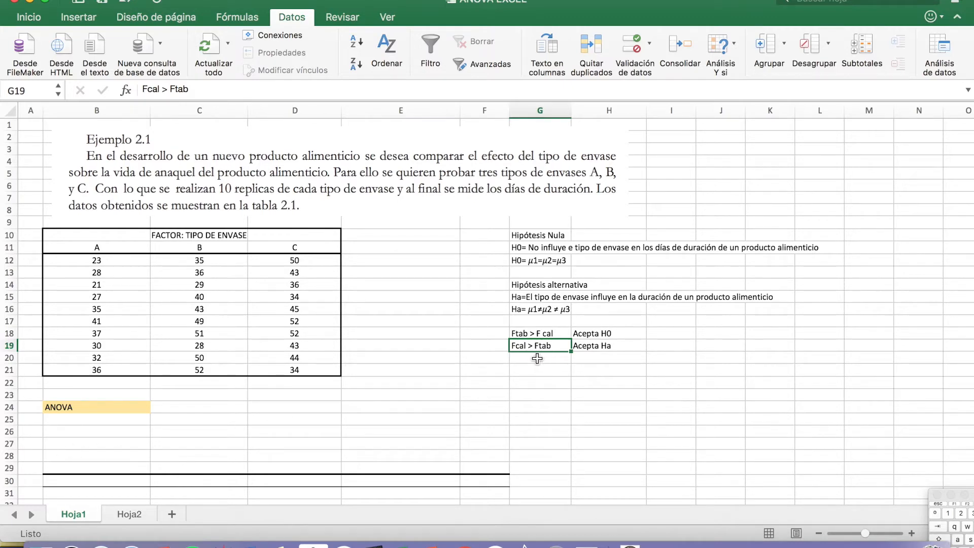
left_click(596, 349)
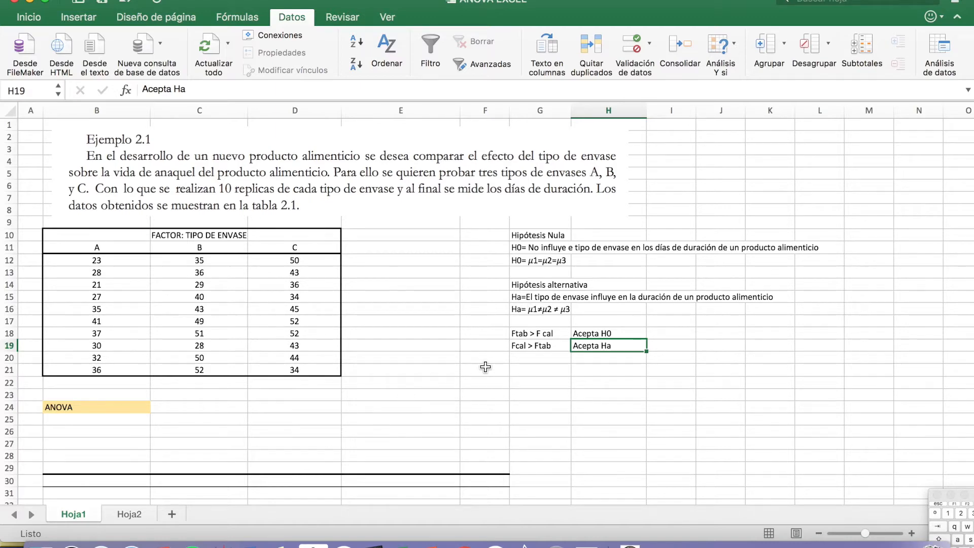
- Start a single-factor analysis of variance (Análisis de varianza de un factor) from the data analysis tools
scroll(385, 365, "down", 2)
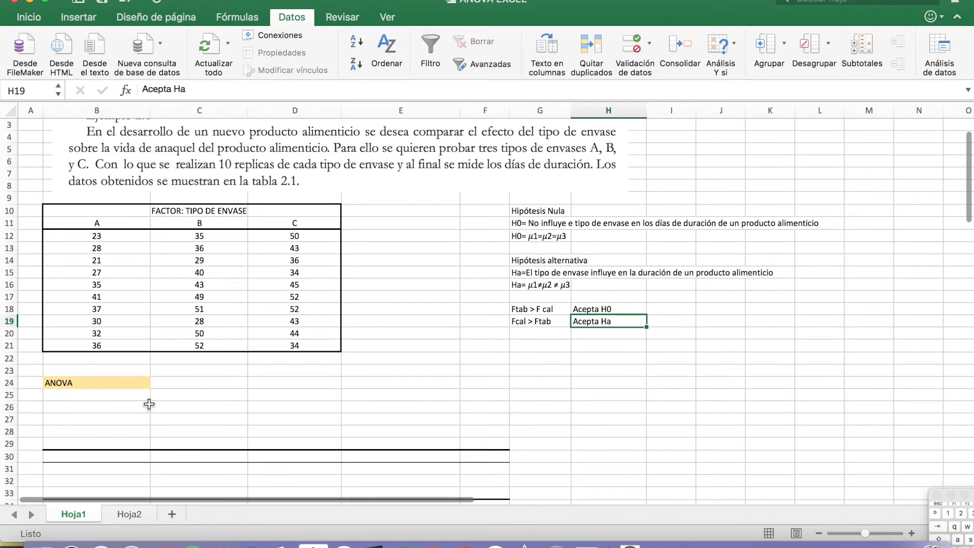
left_click(122, 344)
scroll(122, 343, "up", 2)
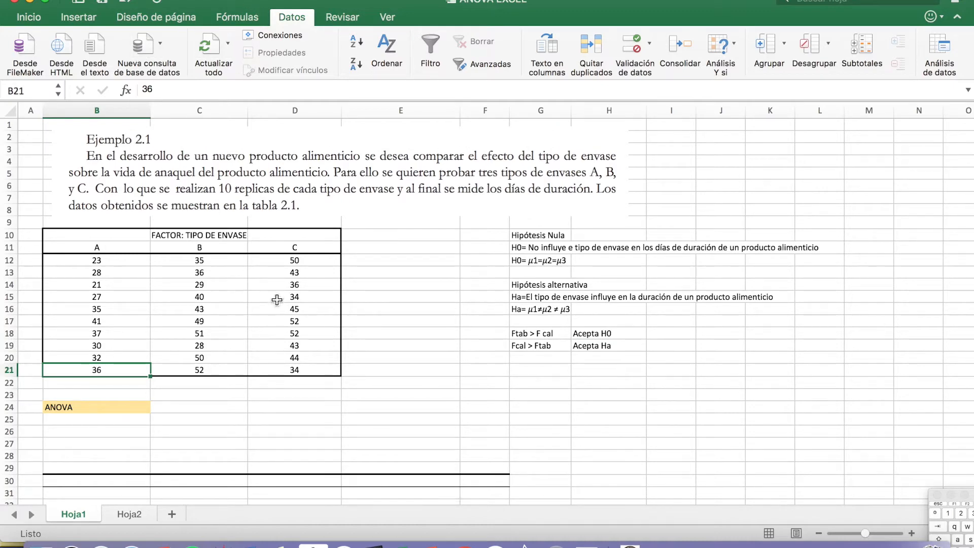
left_click(292, 16)
left_click(291, 16)
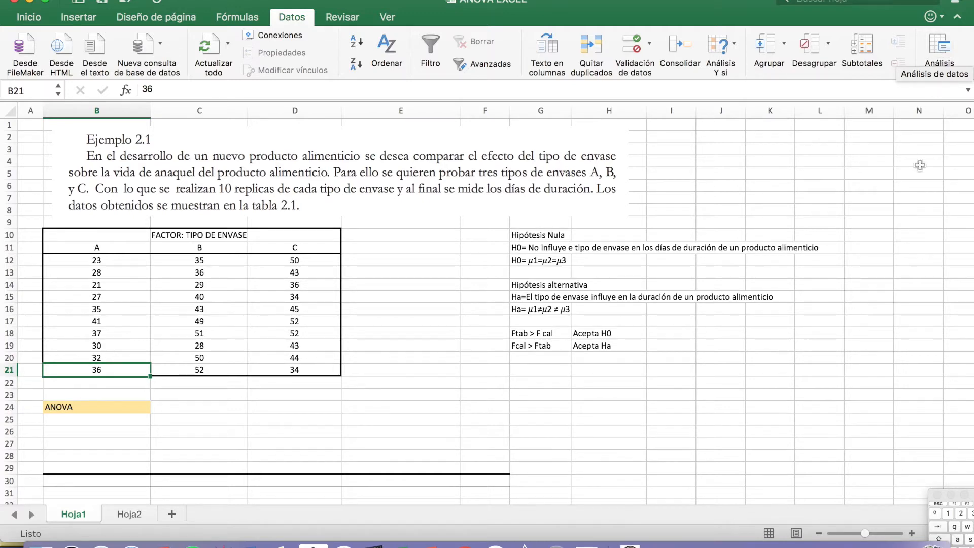
left_click(938, 48)
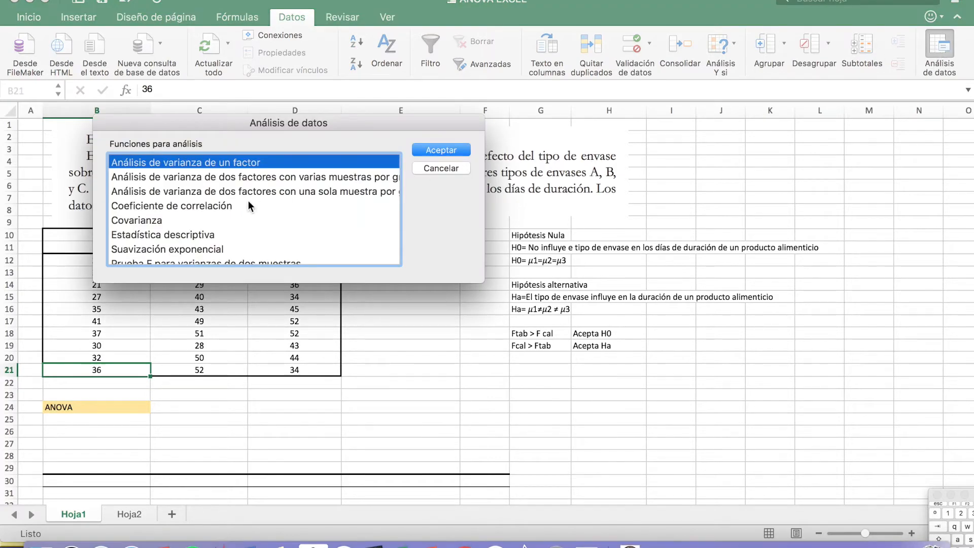
scroll(194, 192, "down", 6)
scroll(231, 233, "up", 6)
left_click(445, 151)
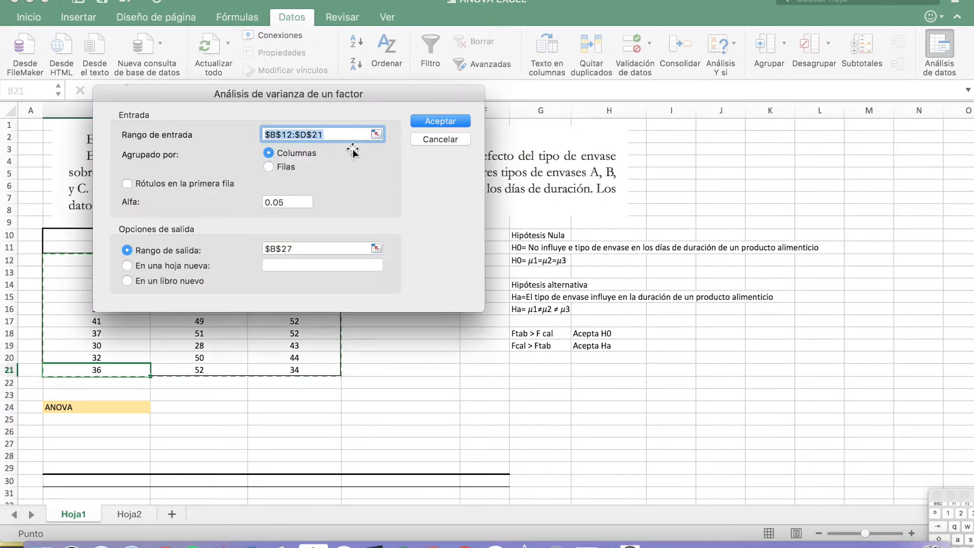
- Set the analysis input range to the data of the three package types, $B$12:$D$21
left_click(376, 134)
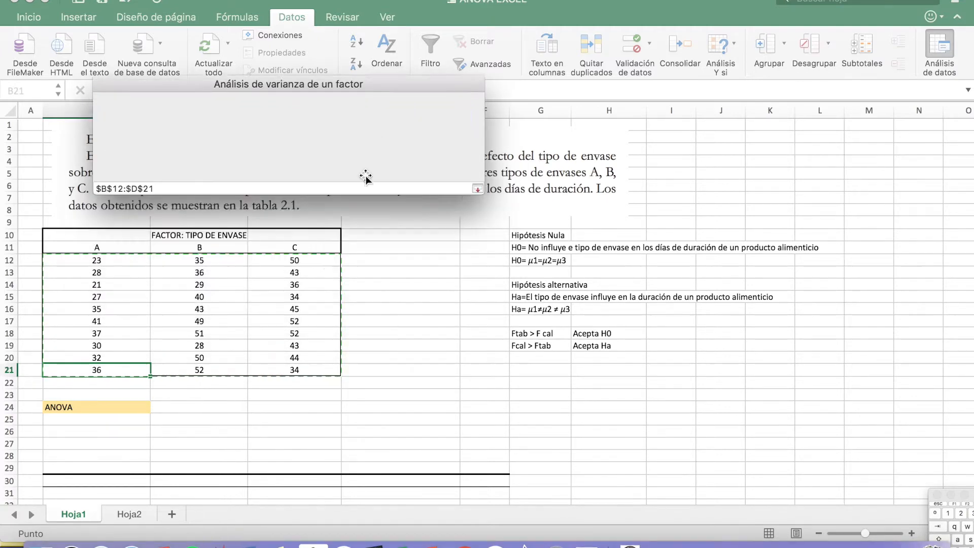
left_click(333, 364)
left_click_drag(333, 364, 93, 262)
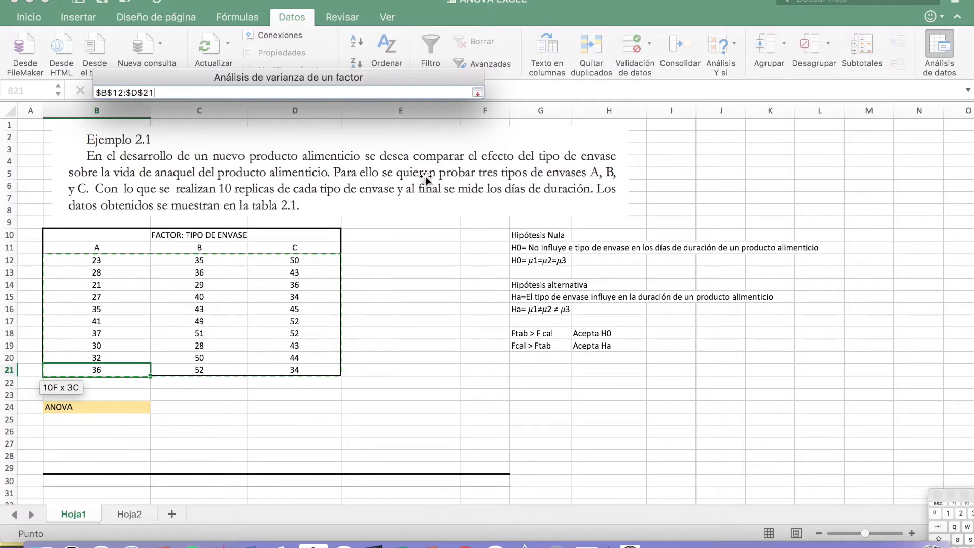
left_click(477, 92)
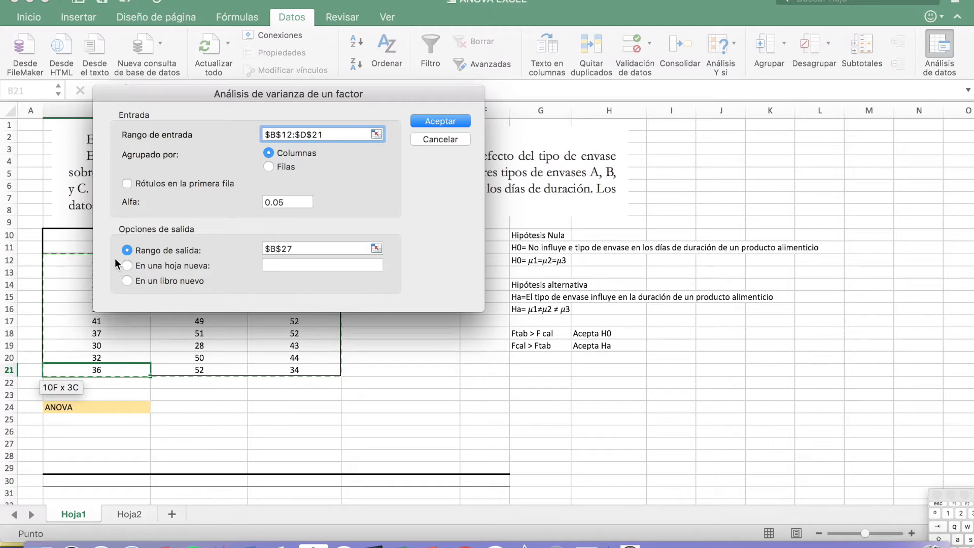
- Send the output to range $B$27 on the same sheet and run the analysis of variance
left_click(128, 250)
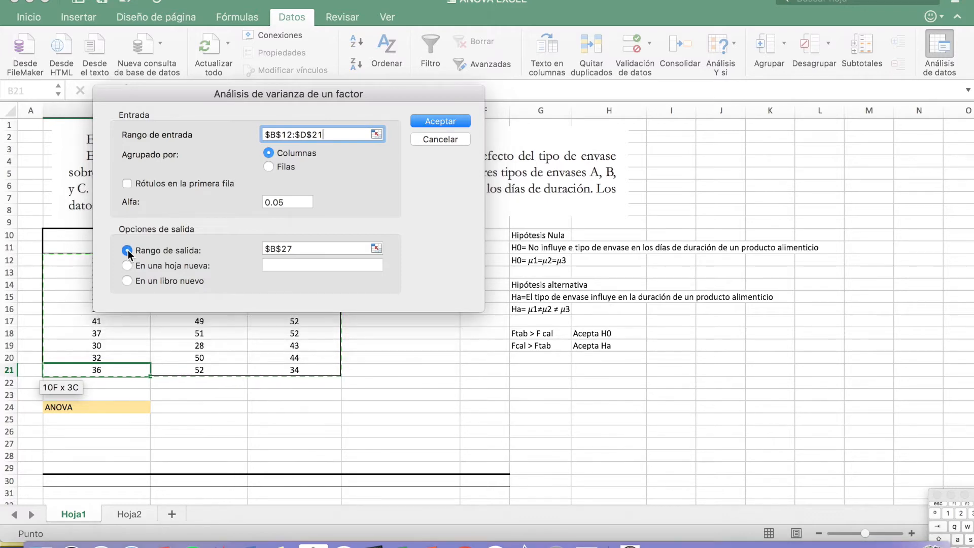
left_click(376, 248)
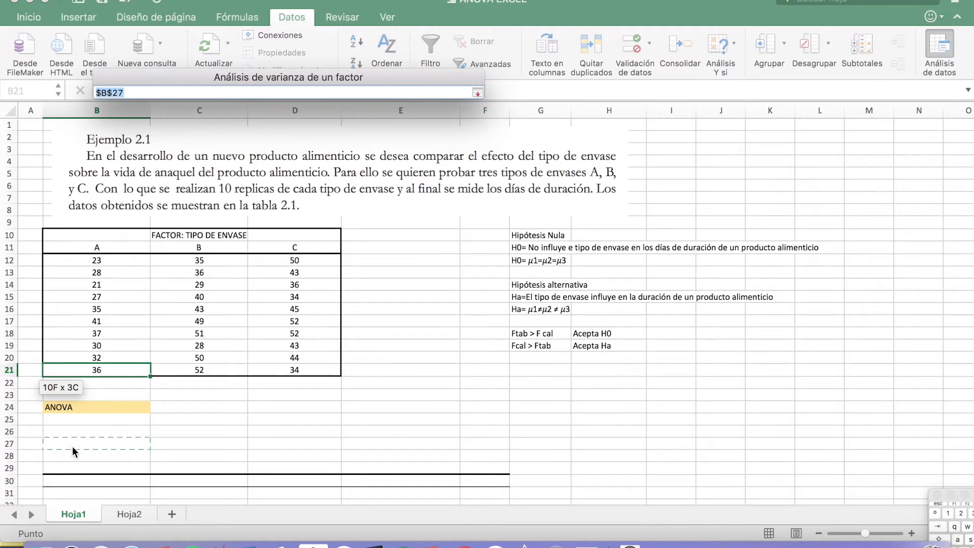
left_click(69, 443)
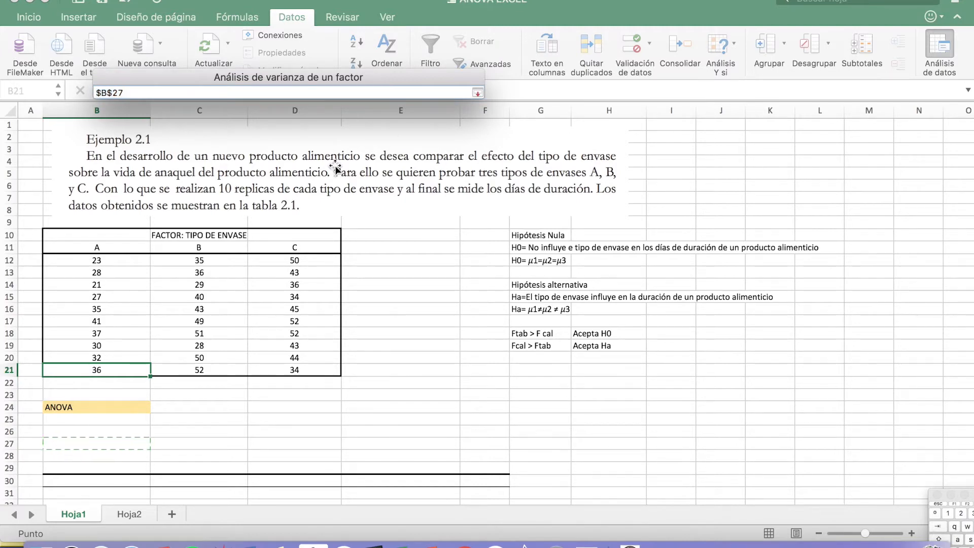
left_click(478, 93)
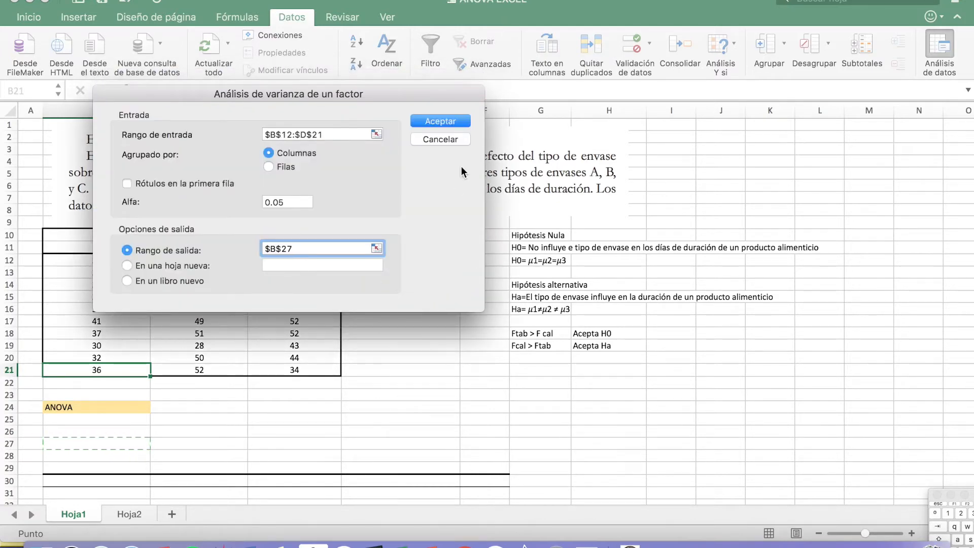
left_click(444, 120)
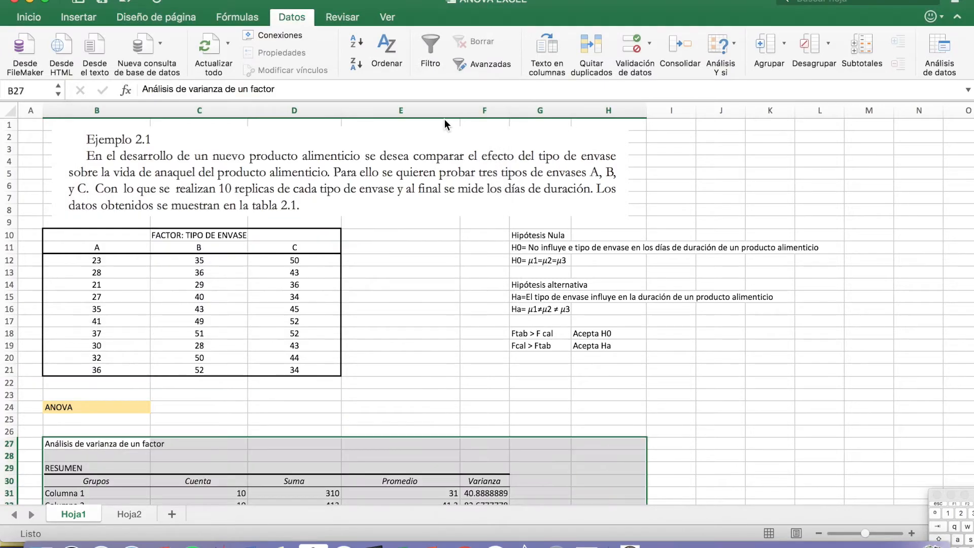
- Compare the total, treatment and error sums of squares in the ANOVA table with the colour-coded summary below it
scroll(481, 367, "down", 10)
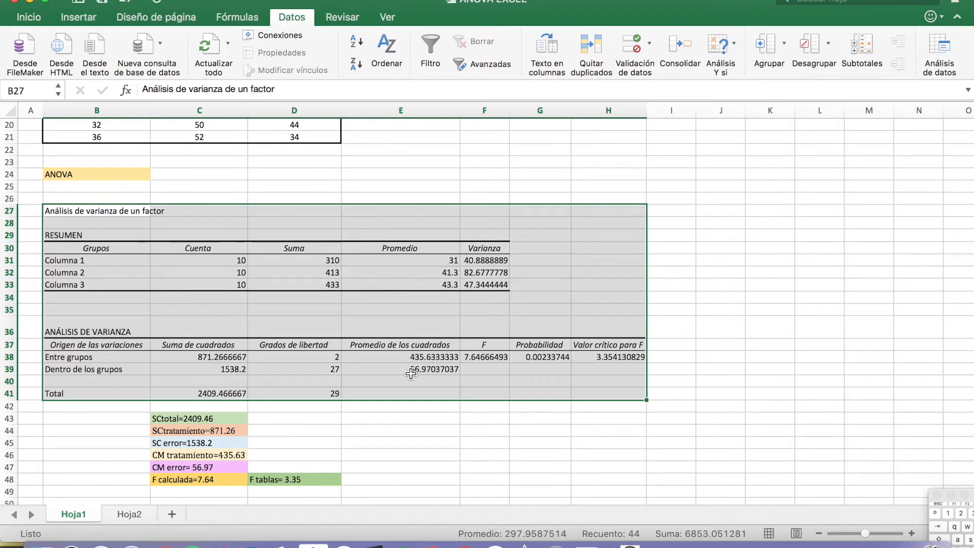
scroll(411, 373, "down", 2)
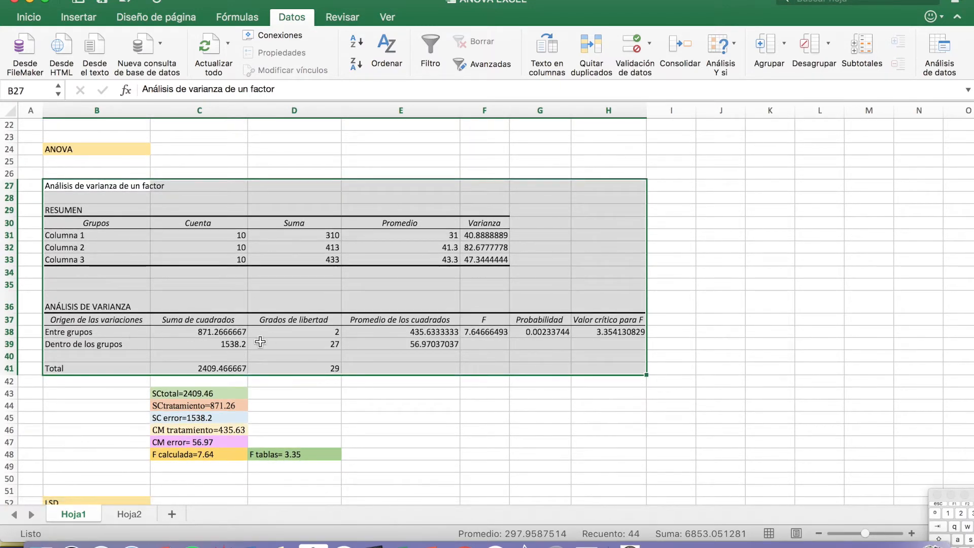
left_click(294, 366)
scroll(272, 403, "down", 3)
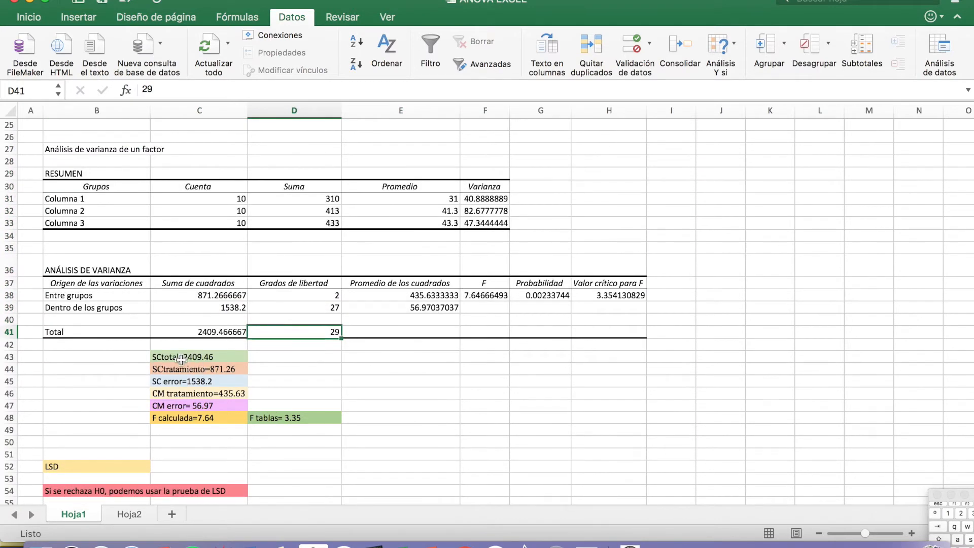
left_click(181, 357)
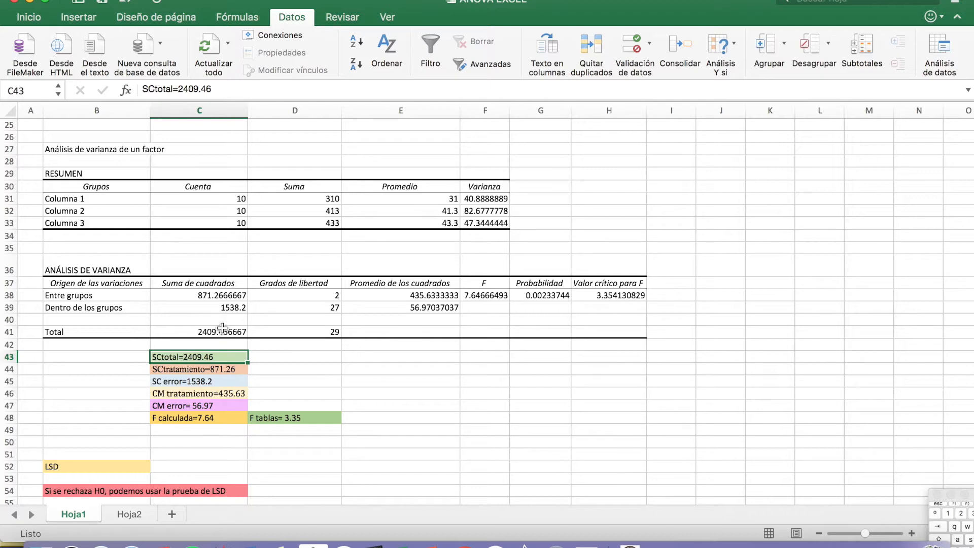
left_click(206, 330)
left_click(198, 355)
scroll(194, 377, "up", 2)
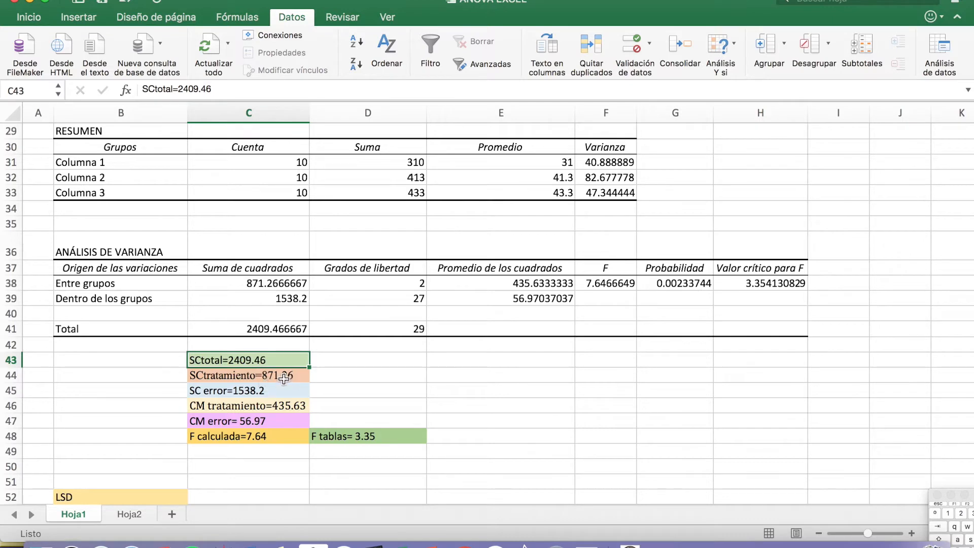
left_click(302, 375)
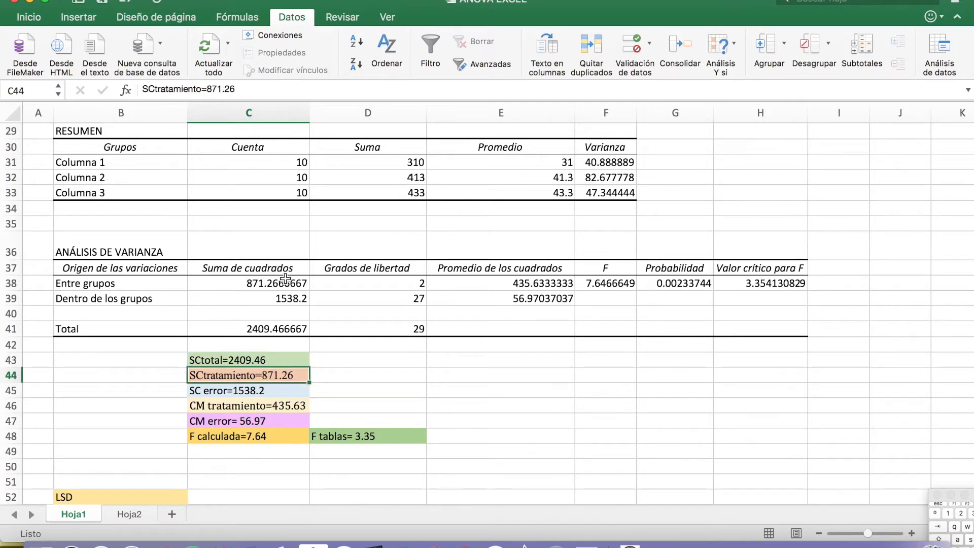
left_click(271, 284)
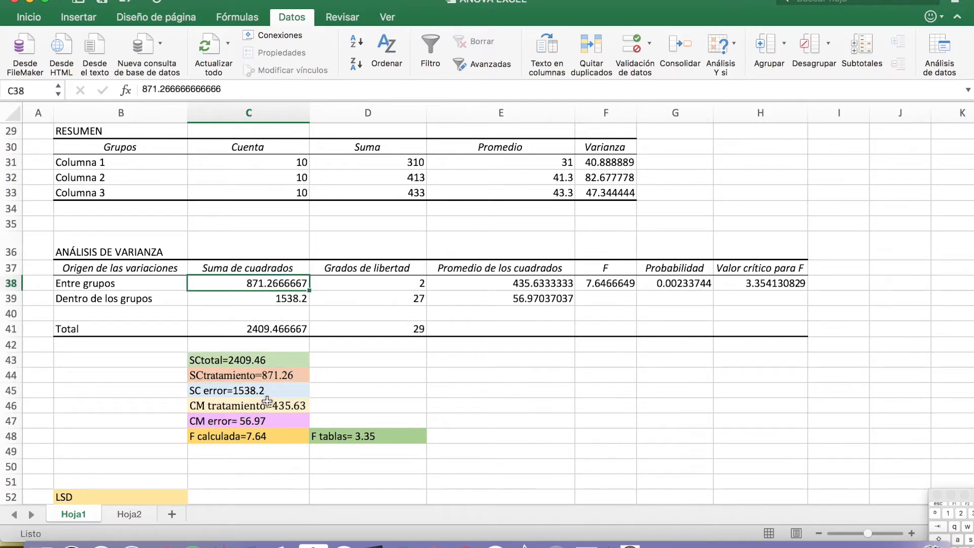
left_click(256, 389)
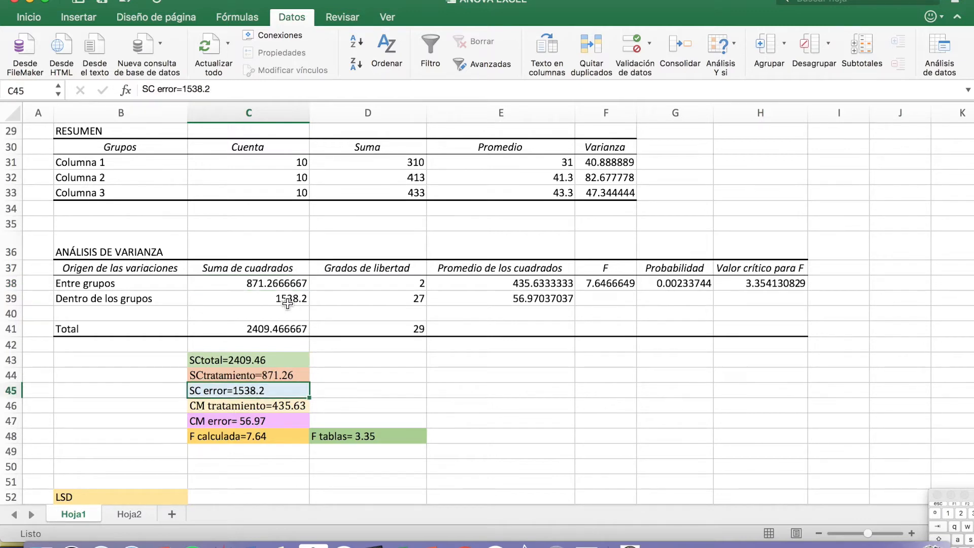
left_click(285, 302)
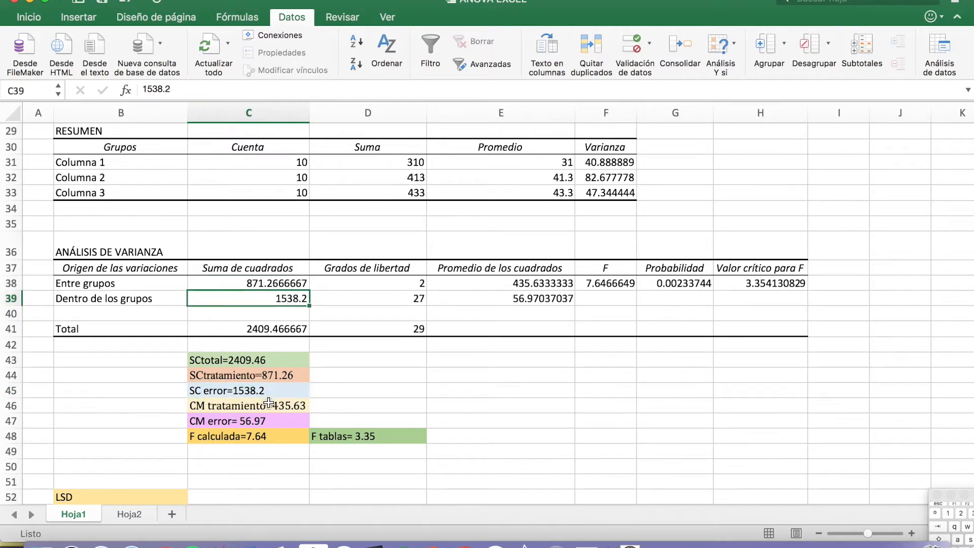
- Compare the treatment and error mean squares with the colour-coded summary, and examine the degrees of freedom in D38:D41
left_click(256, 406)
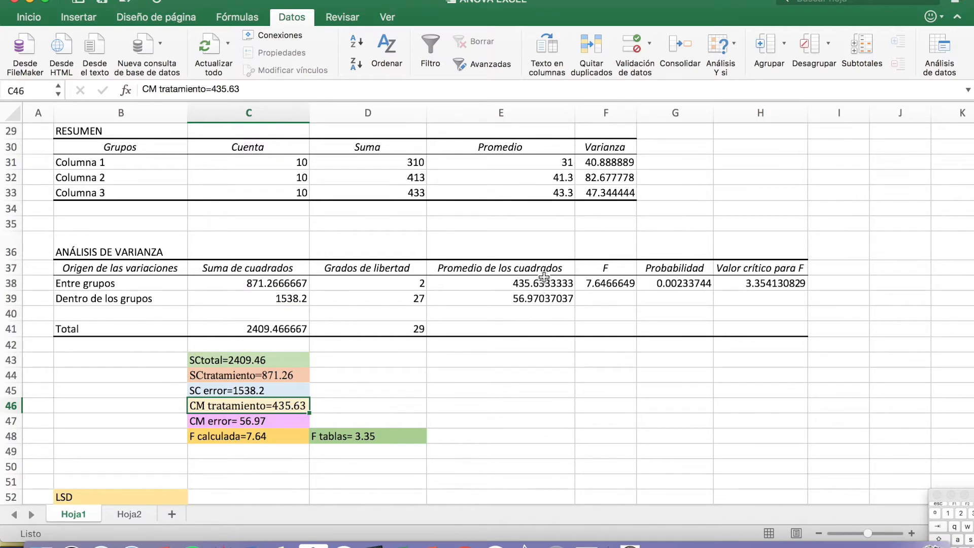
left_click(543, 277)
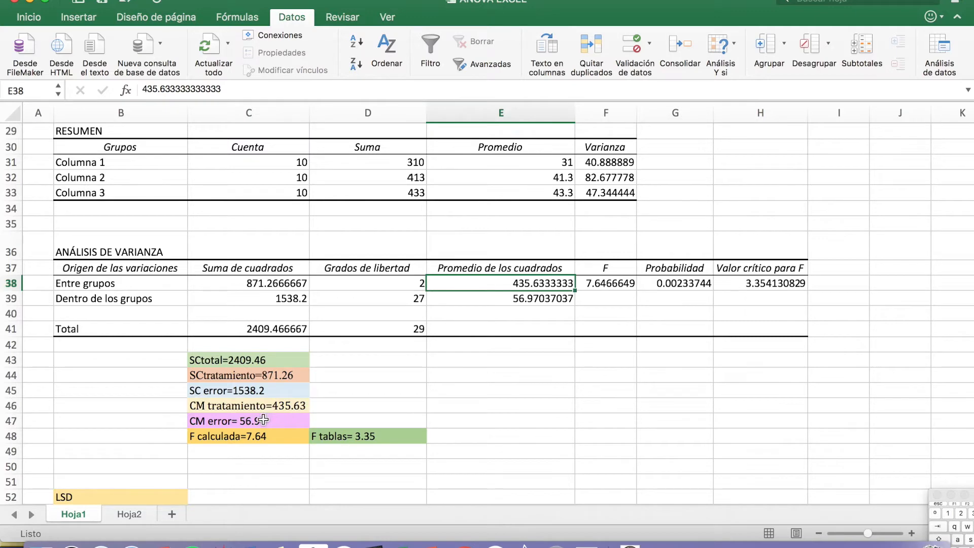
left_click(263, 419)
left_click(543, 298)
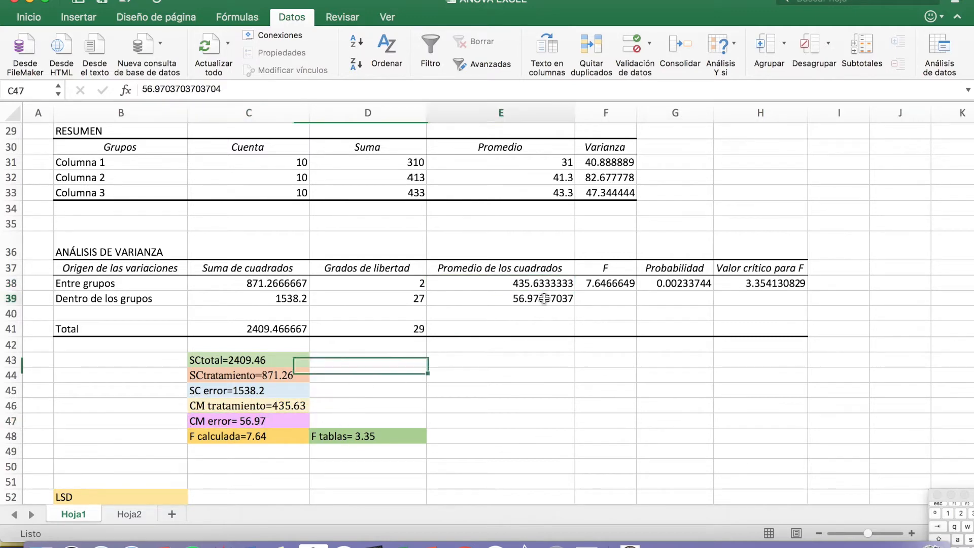
left_click(392, 288)
left_click_drag(392, 287, 391, 328)
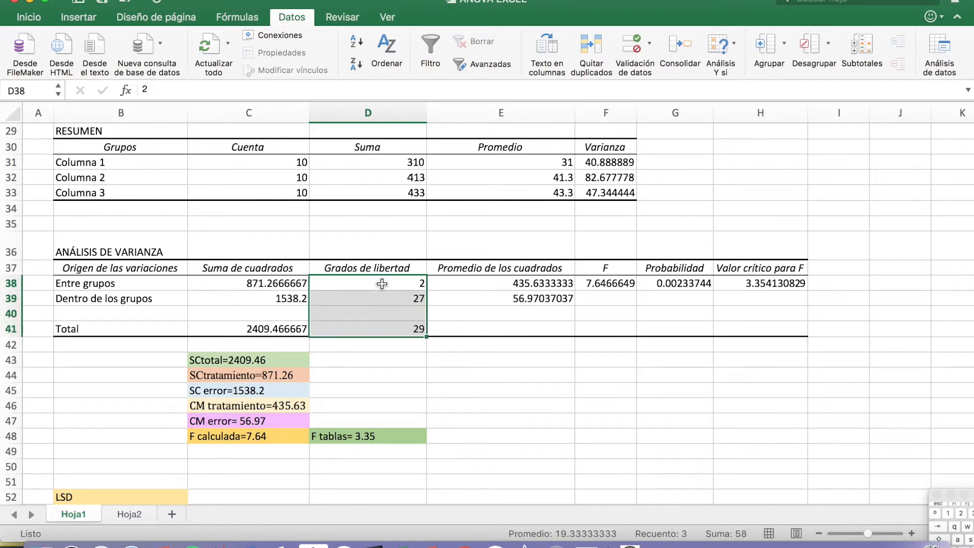
- Check the between-groups, within-groups and total degrees of freedom in the ANOVA table one by one
left_click(381, 287)
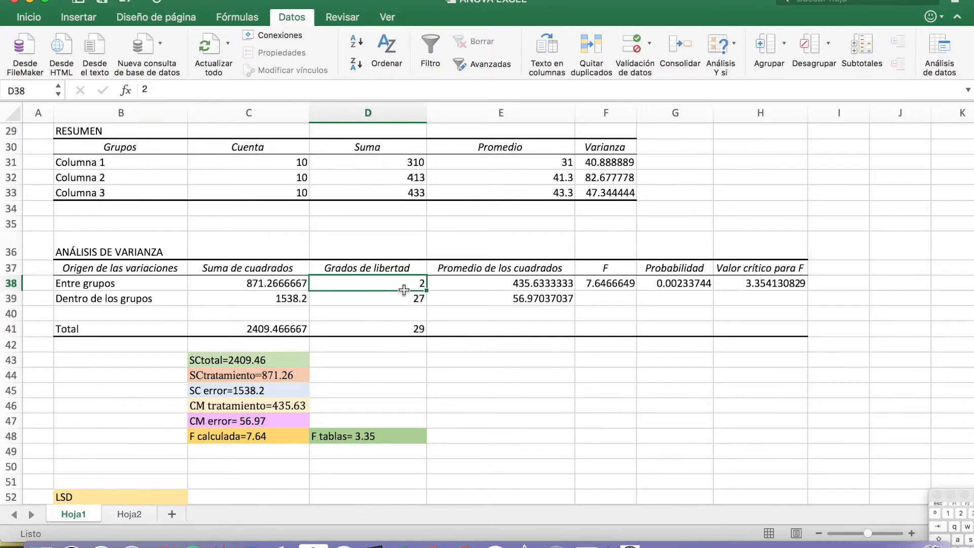
left_click(382, 298)
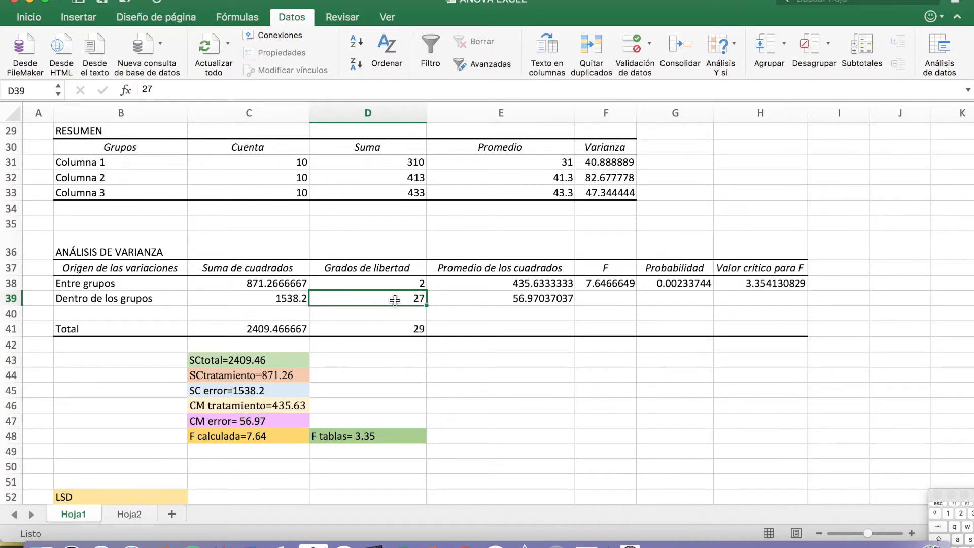
left_click(413, 328)
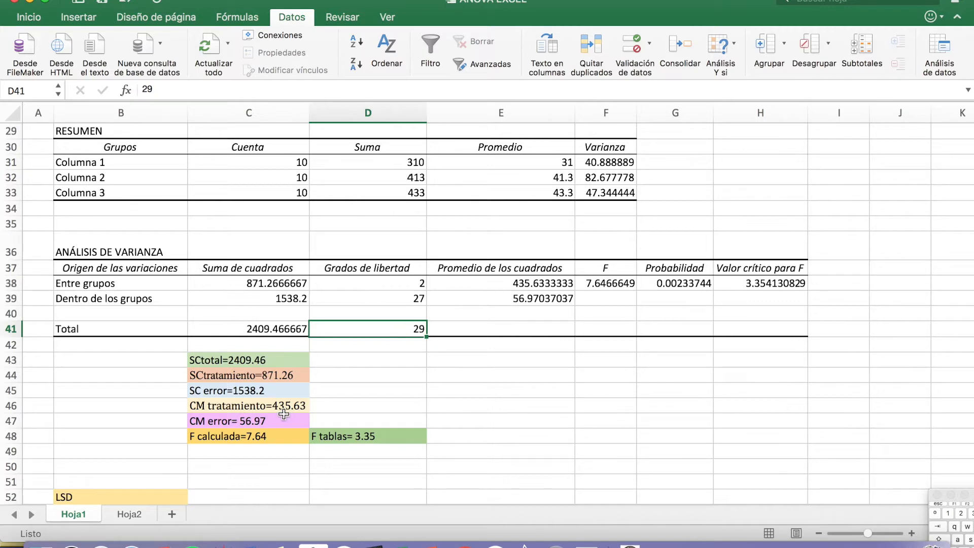
- Compare the calculated F in the ANOVA table with the colour-coded summary and with the critical F value
left_click(248, 435)
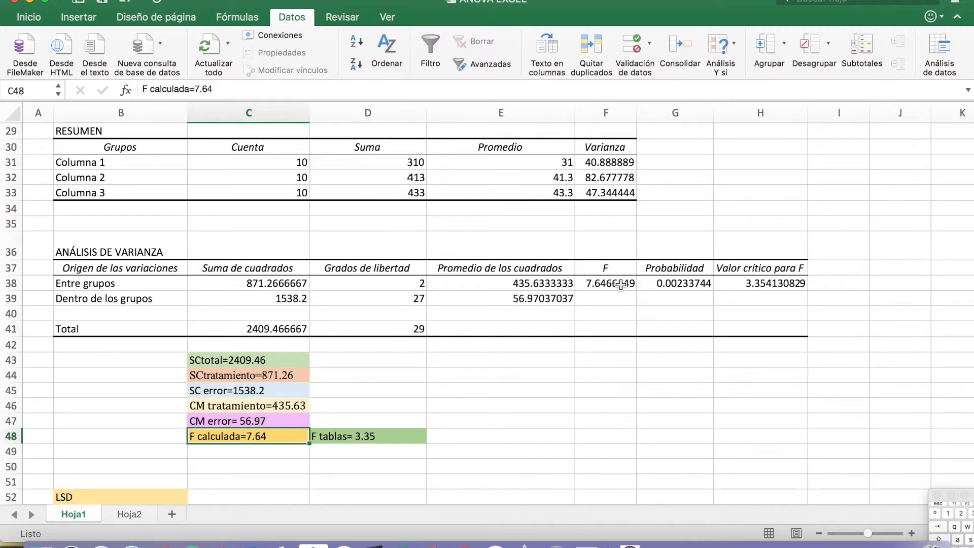
left_click(621, 285)
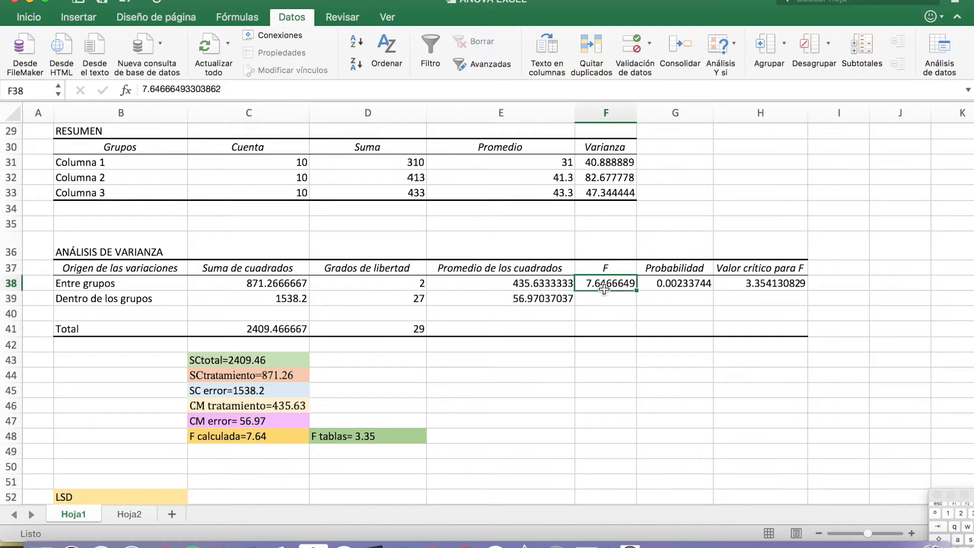
scroll(678, 376, "up", 2)
scroll(678, 375, "right", 2)
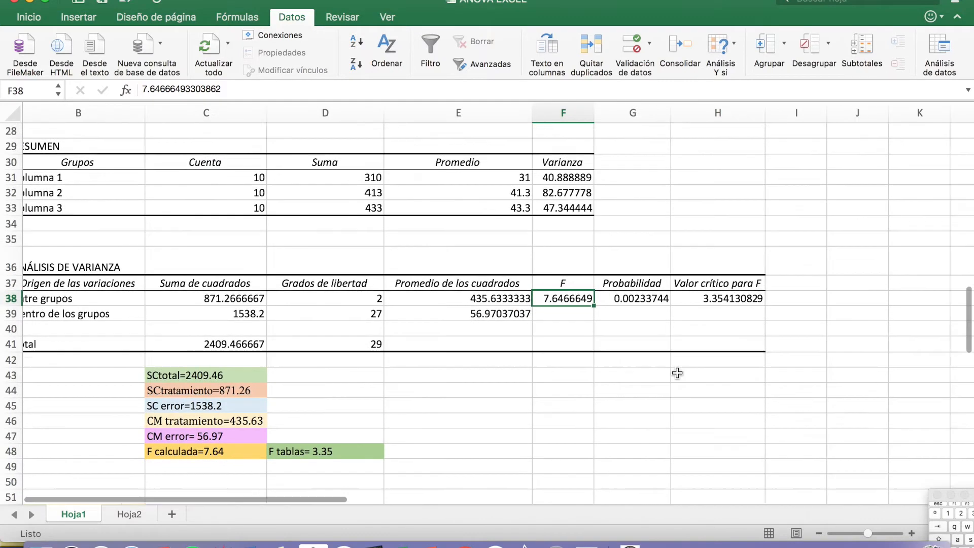
scroll(677, 373, "down", 1)
scroll(677, 373, "right", 2)
left_click(597, 300)
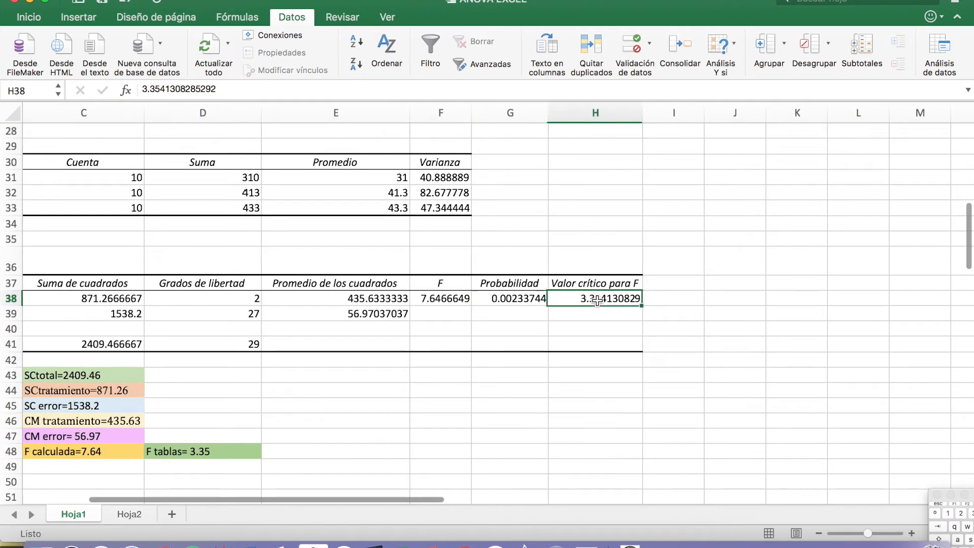
left_click(445, 299)
left_click(558, 299)
left_click(448, 304)
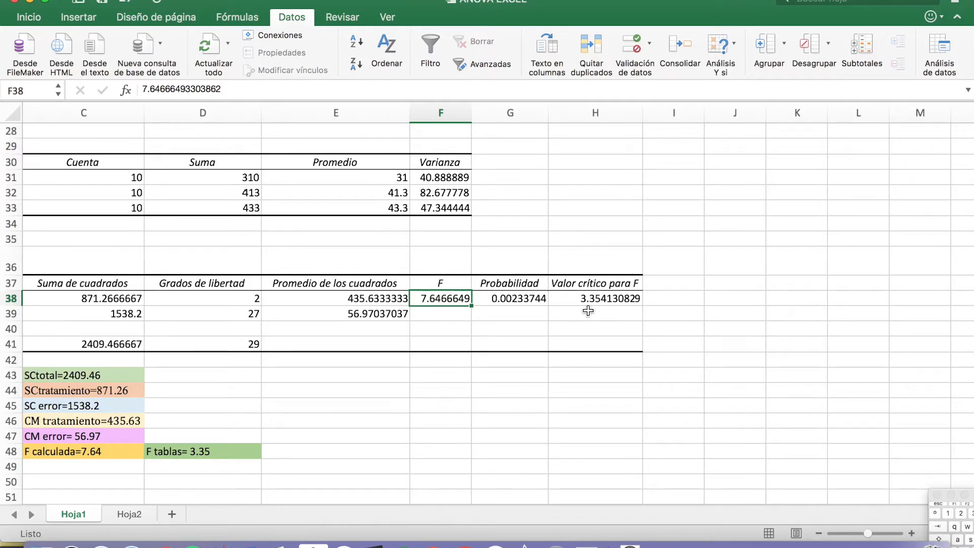
- Check the decision rule for a calculated F above the table F and which hypothesis it accepts
scroll(591, 311, "up", 8)
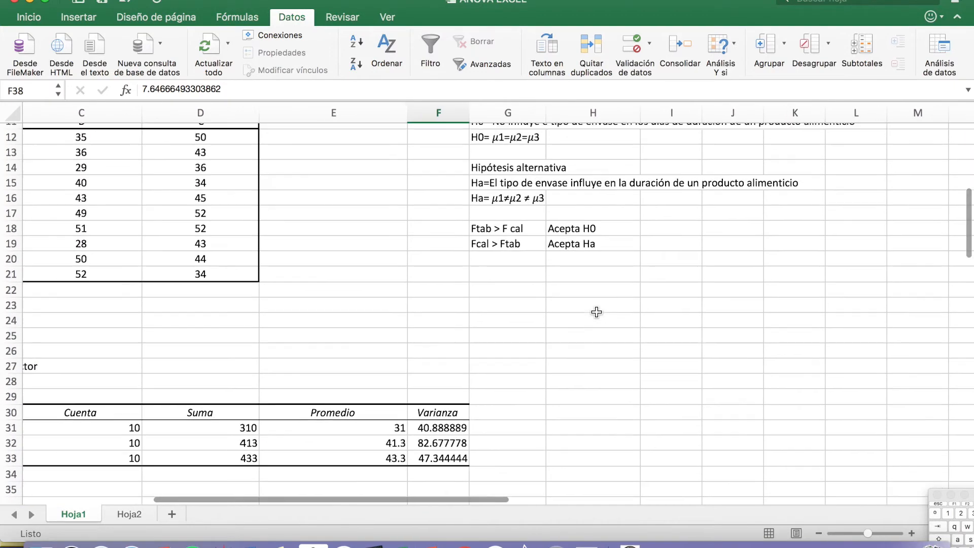
left_click(496, 240)
left_click(611, 240)
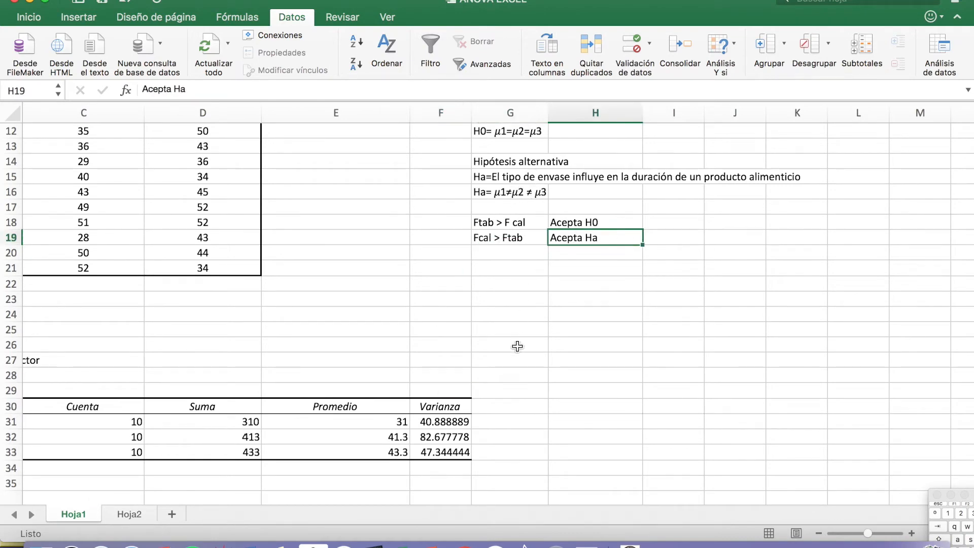
- Review the condition for using the LSD test below the ANOVA table against the hypotheses and decision rules
scroll(520, 338, "down", 10)
scroll(518, 343, "left", 3)
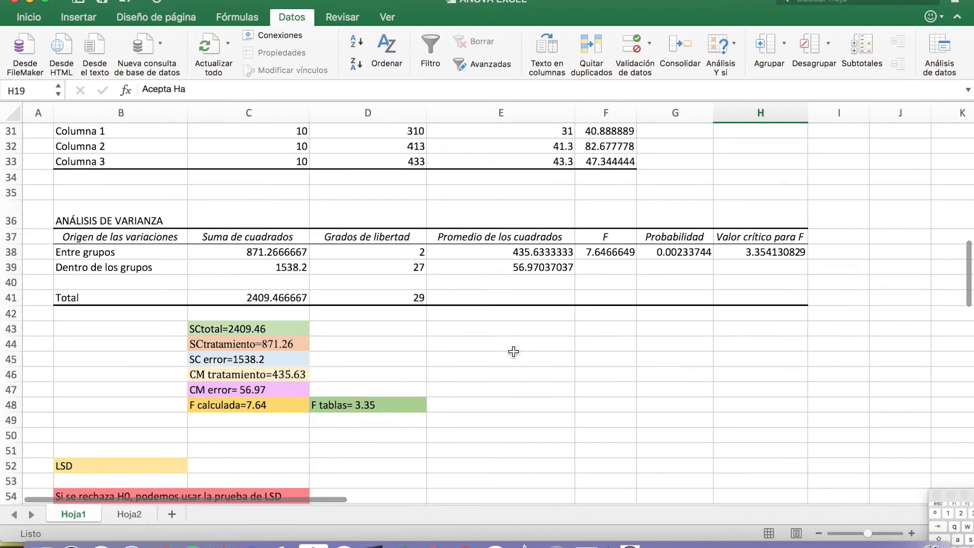
scroll(513, 351, "down", 2)
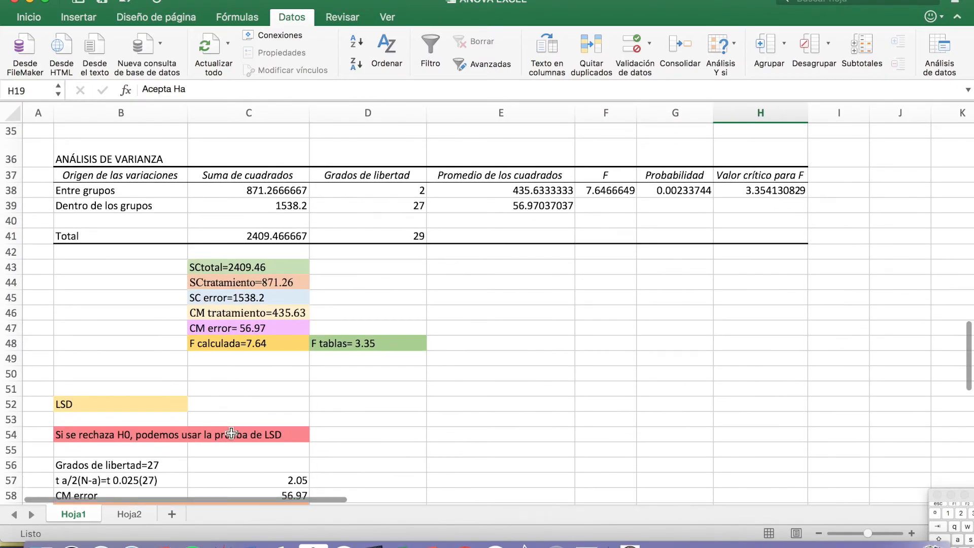
scroll(469, 385, "up", 7)
scroll(469, 385, "right", 2)
scroll(469, 385, "up", 5)
scroll(469, 385, "left", 1)
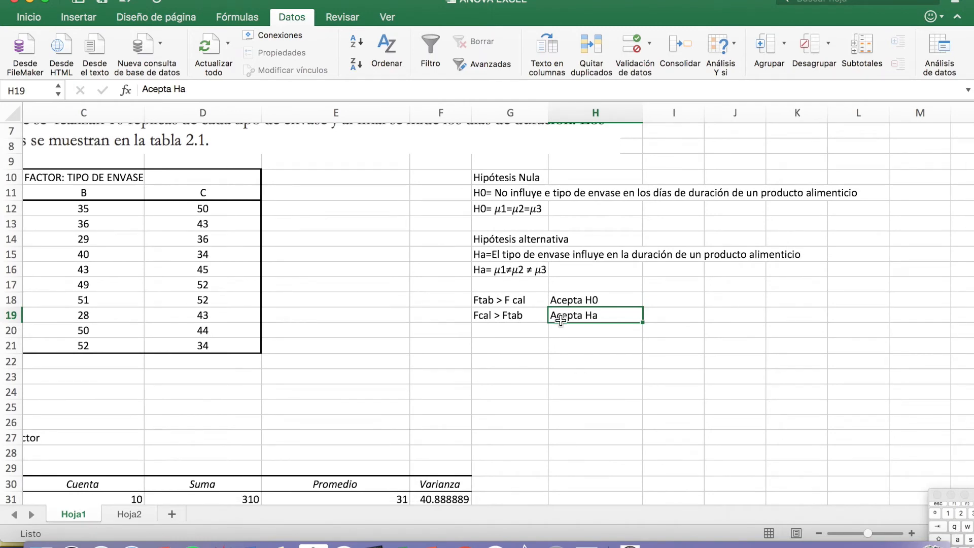
scroll(384, 430, "down", 11)
scroll(384, 430, "left", 2)
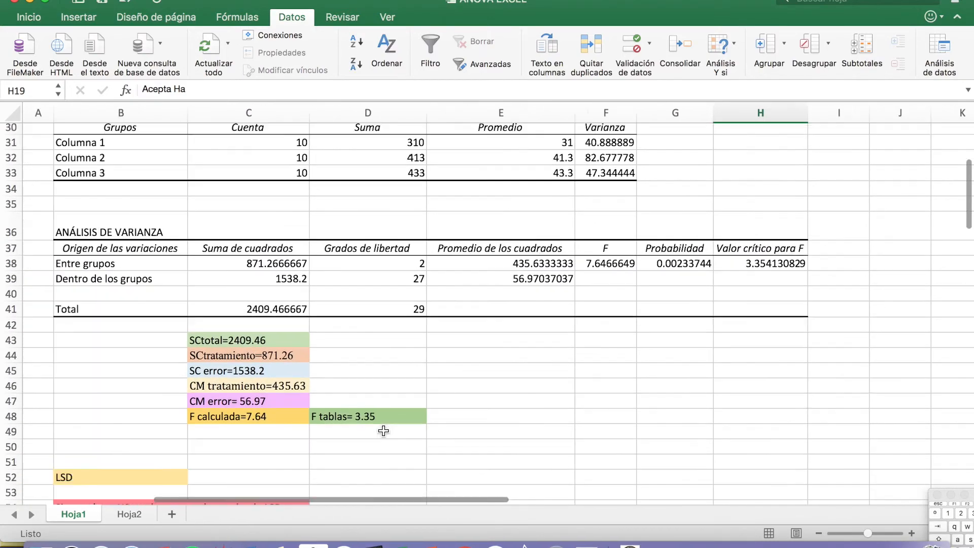
scroll(384, 430, "down", 4)
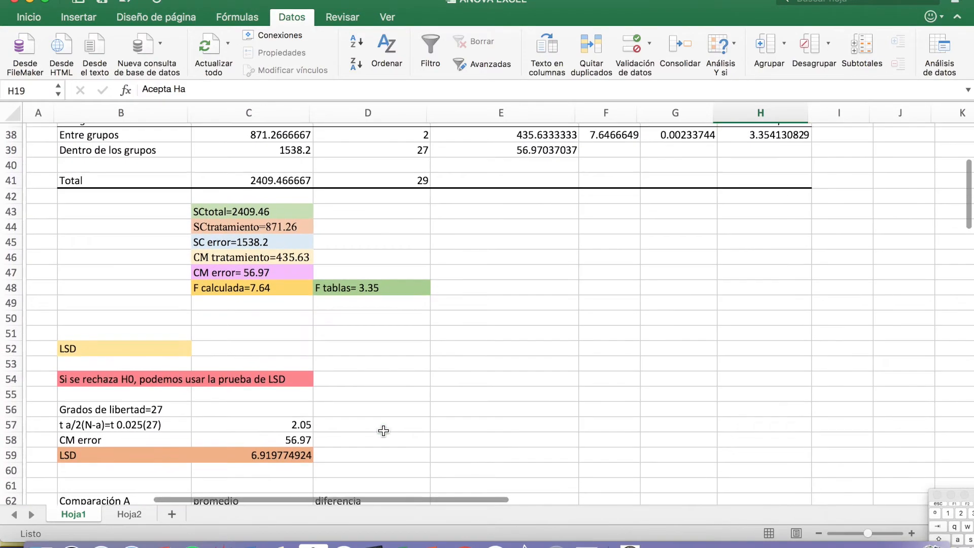
scroll(384, 430, "up", 2)
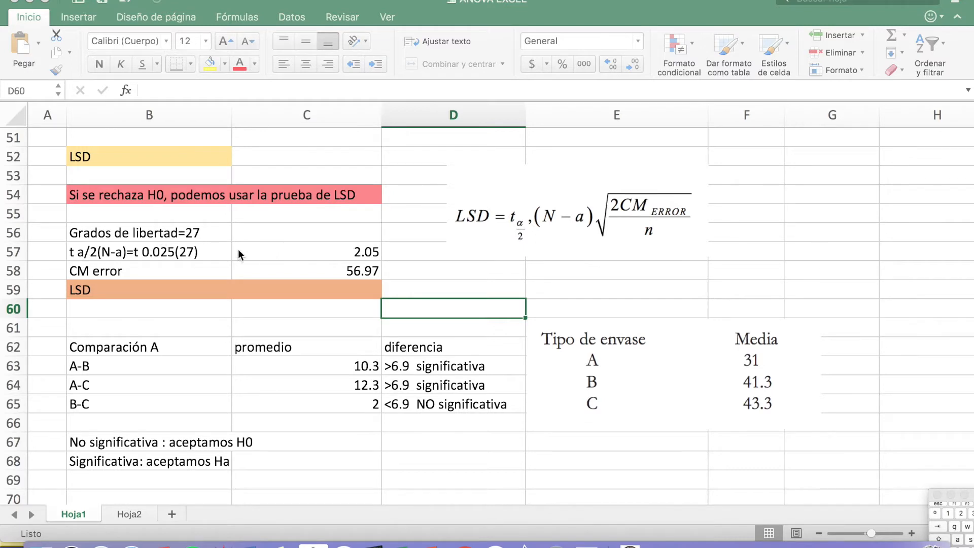
- Examine the degrees of freedom, the t value and the formula image needed for the LSD test
left_click(192, 235)
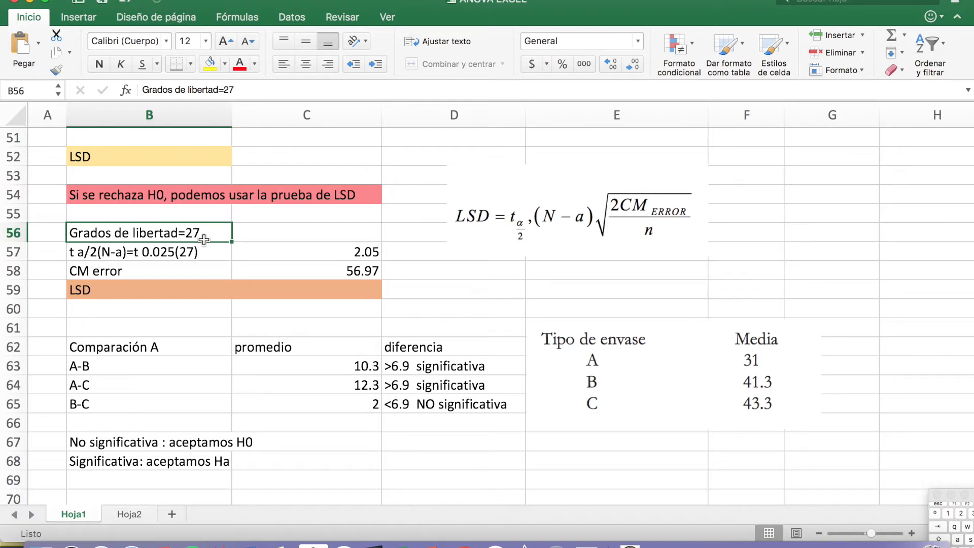
left_click(188, 252)
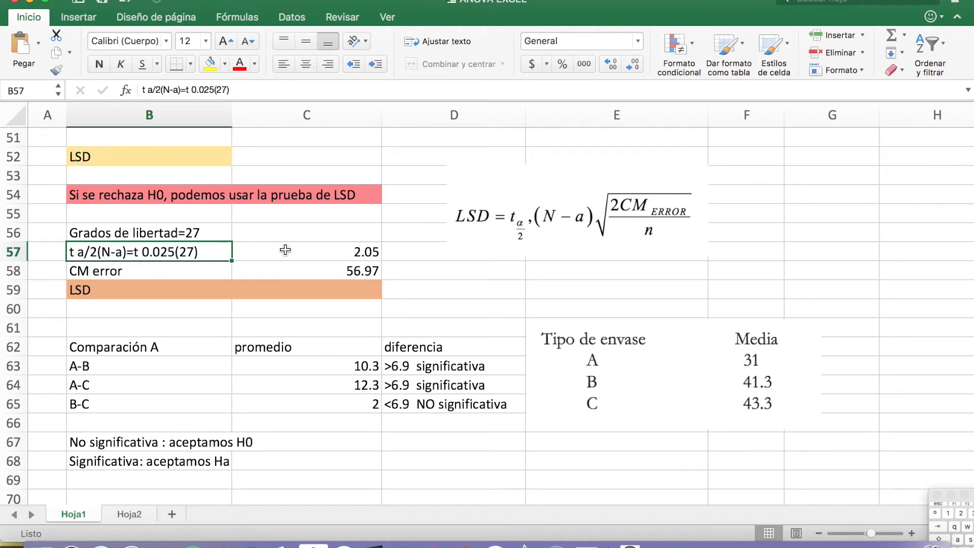
left_click(286, 251)
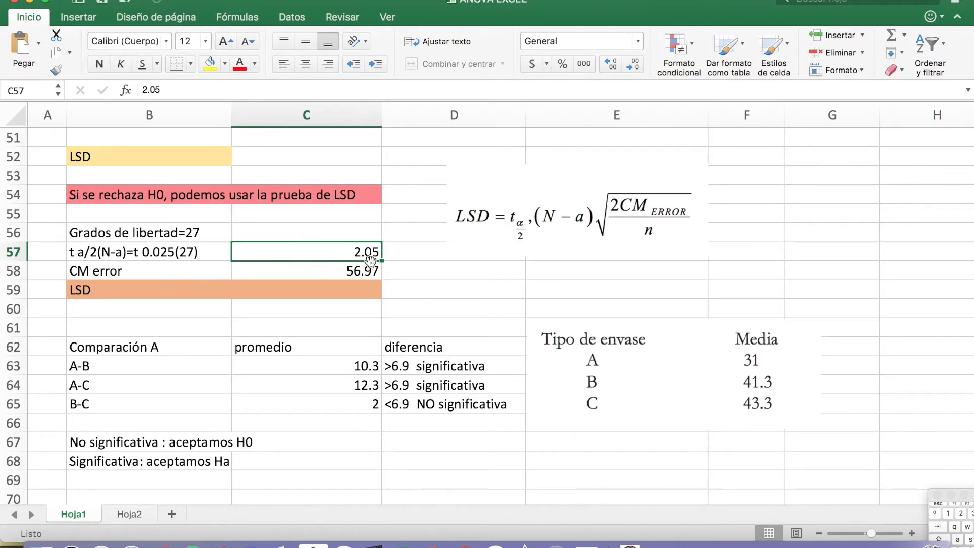
scroll(371, 261, "up", 5)
scroll(370, 261, "up", 3)
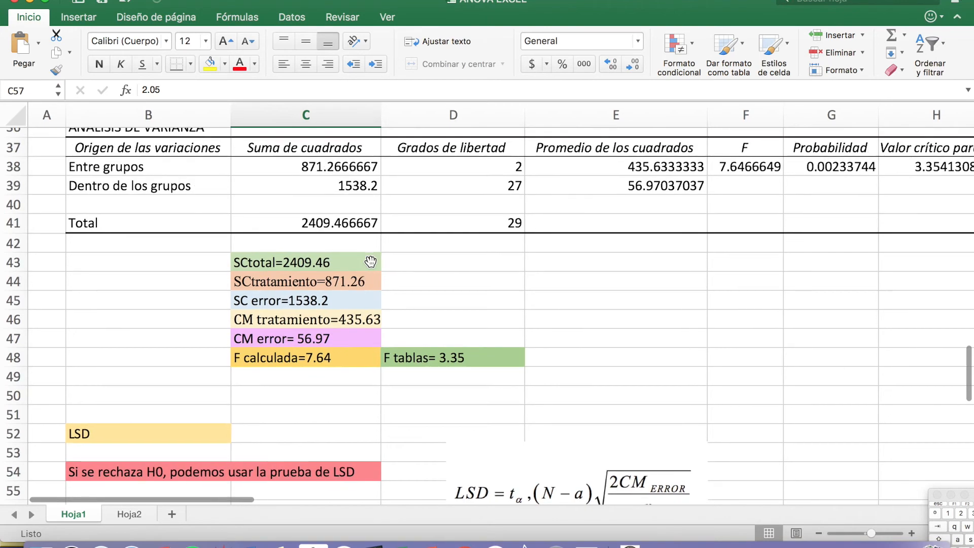
scroll(370, 261, "down", 5)
scroll(370, 261, "up", 1)
scroll(370, 261, "left", 1)
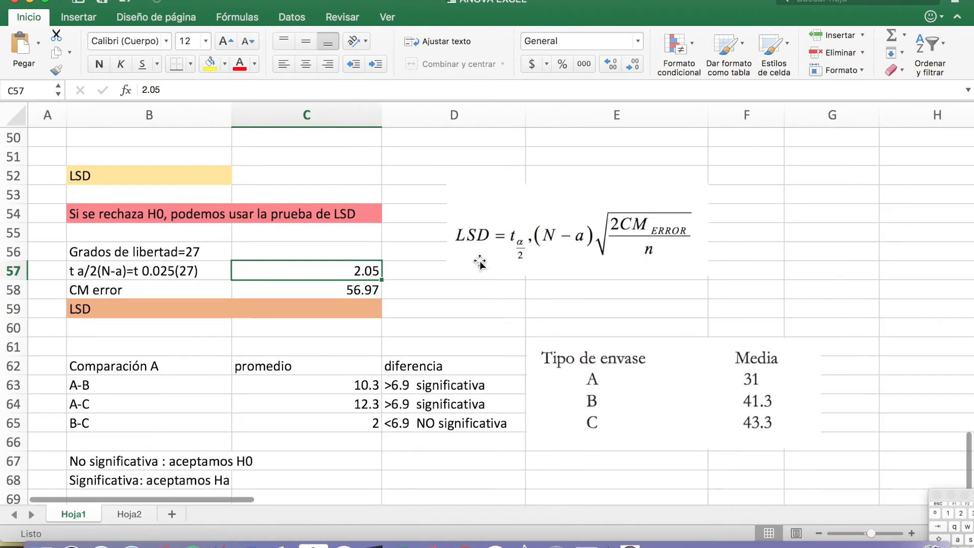
left_click(554, 278)
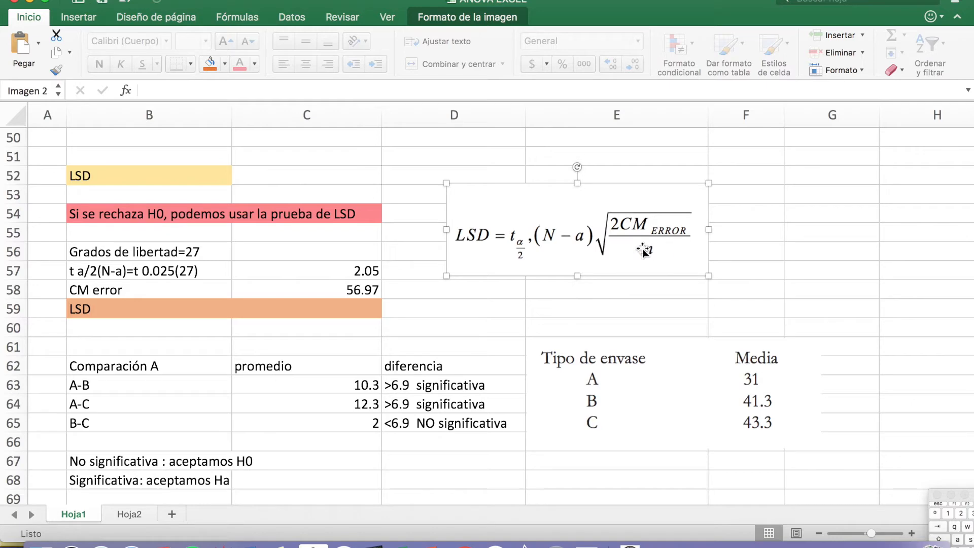
- Calculate the LSD in C59 with the formula =C57*RAIZ((2*C58/10))
left_click(284, 306)
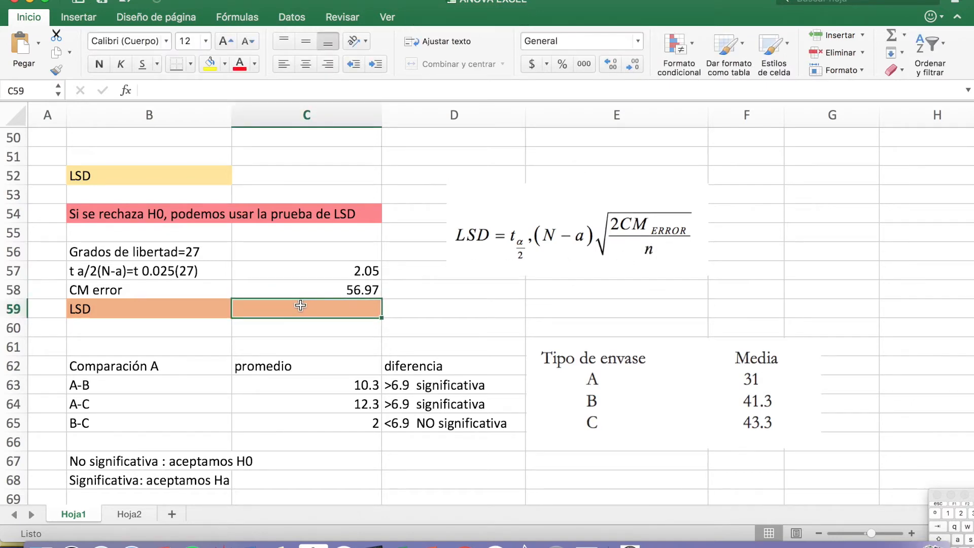
left_click(204, 89)
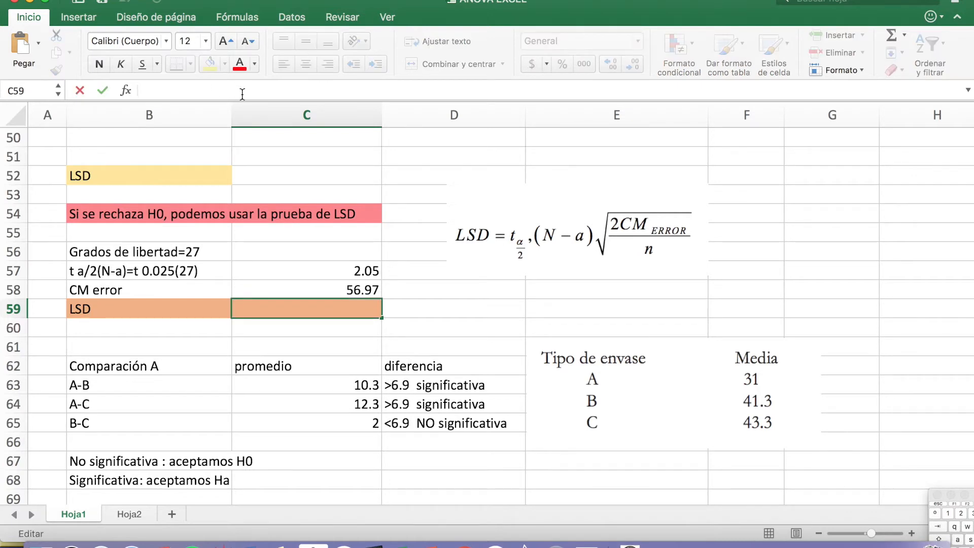
type("=")
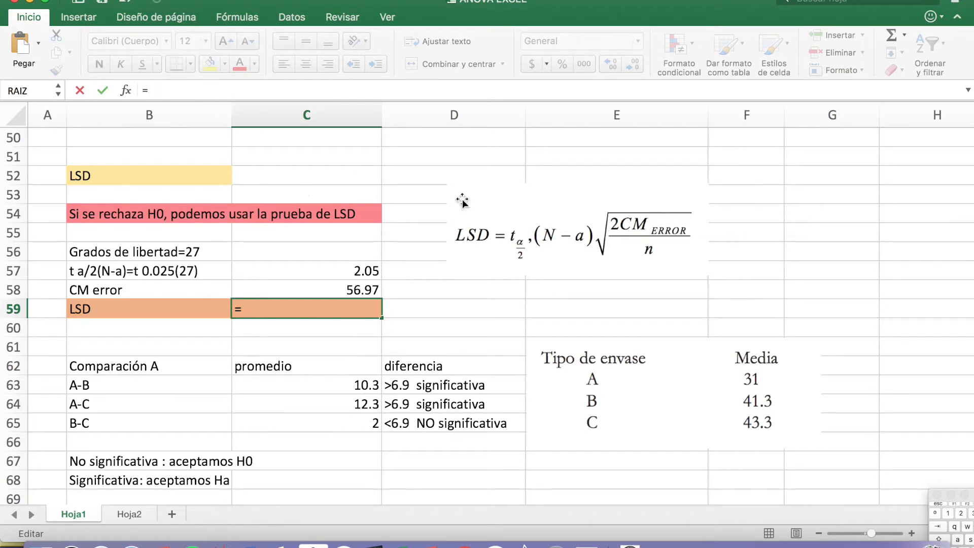
left_click(313, 272)
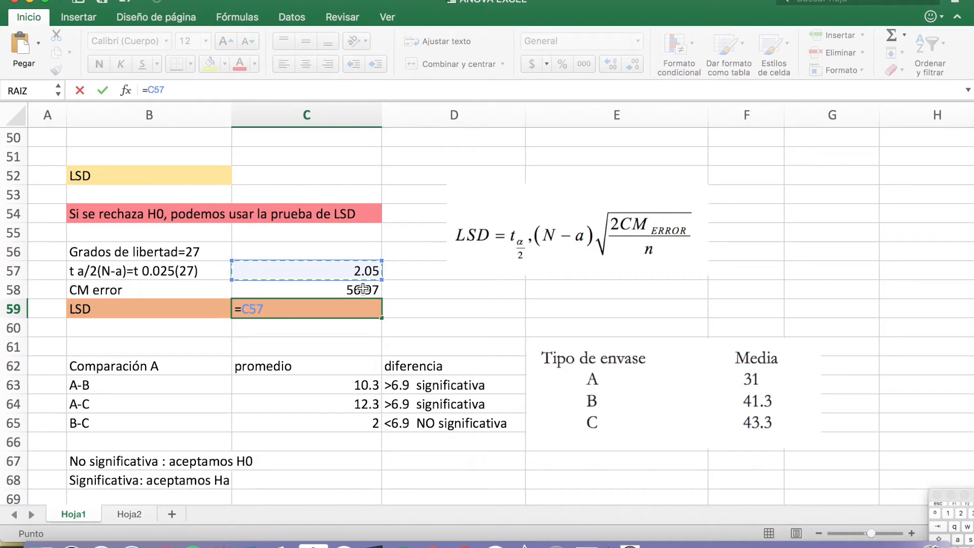
type("*ra")
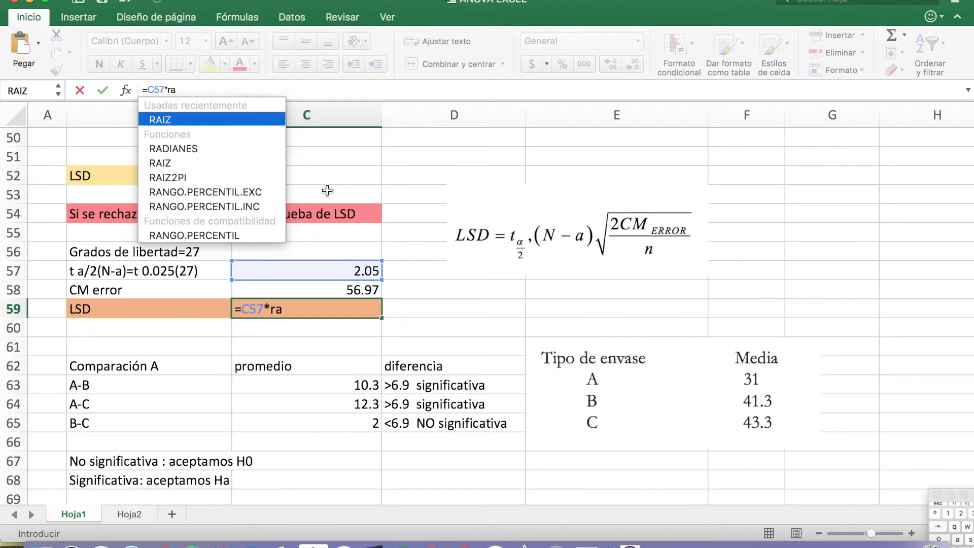
double_click(219, 118)
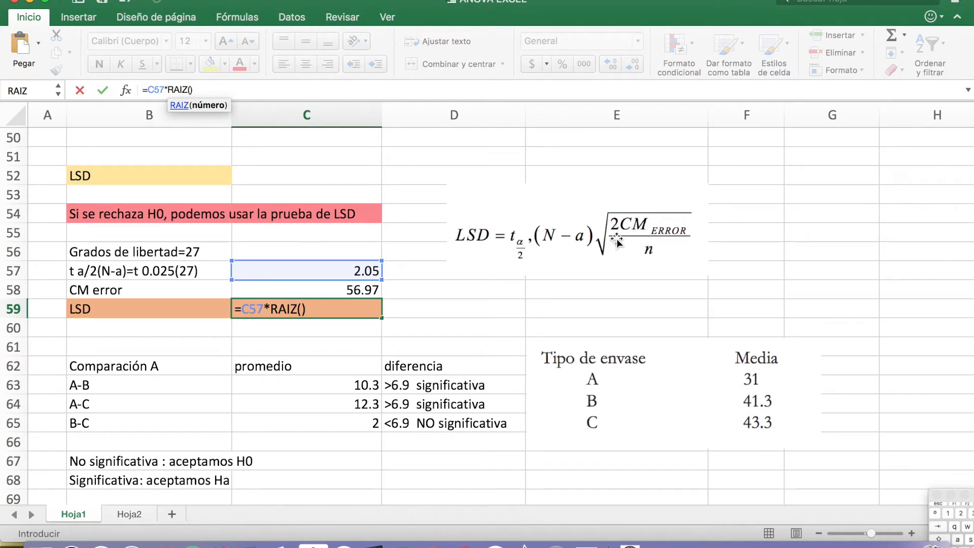
key("Left")
type("2")
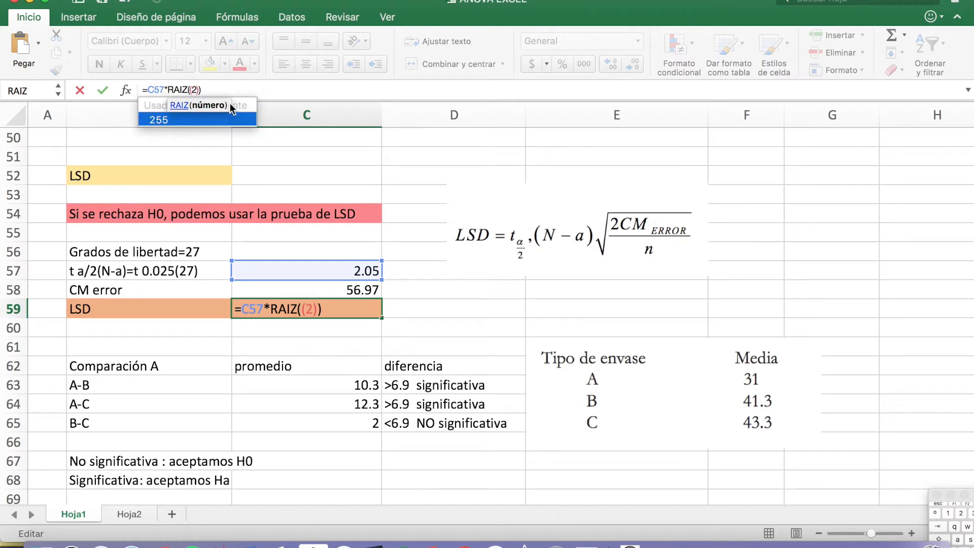
type("*")
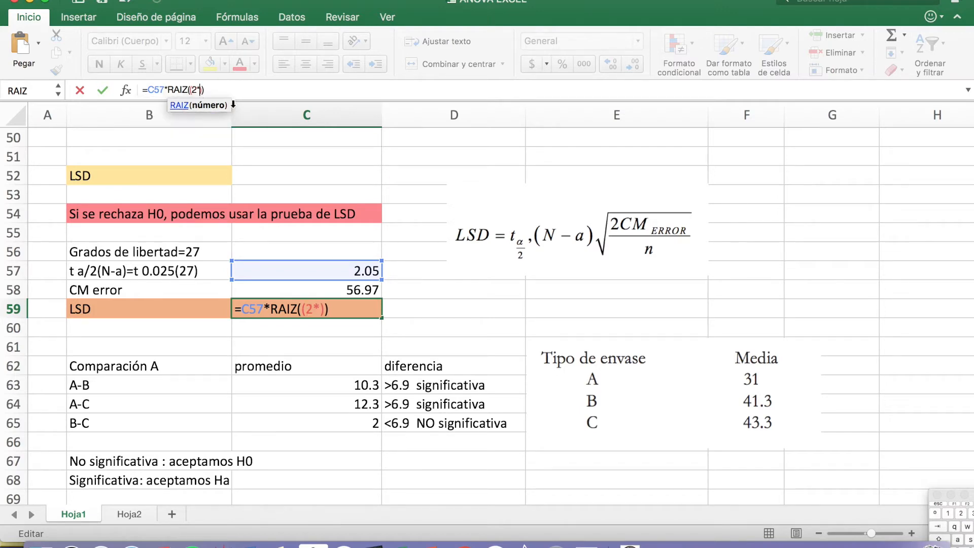
left_click(300, 291)
left_click(219, 89)
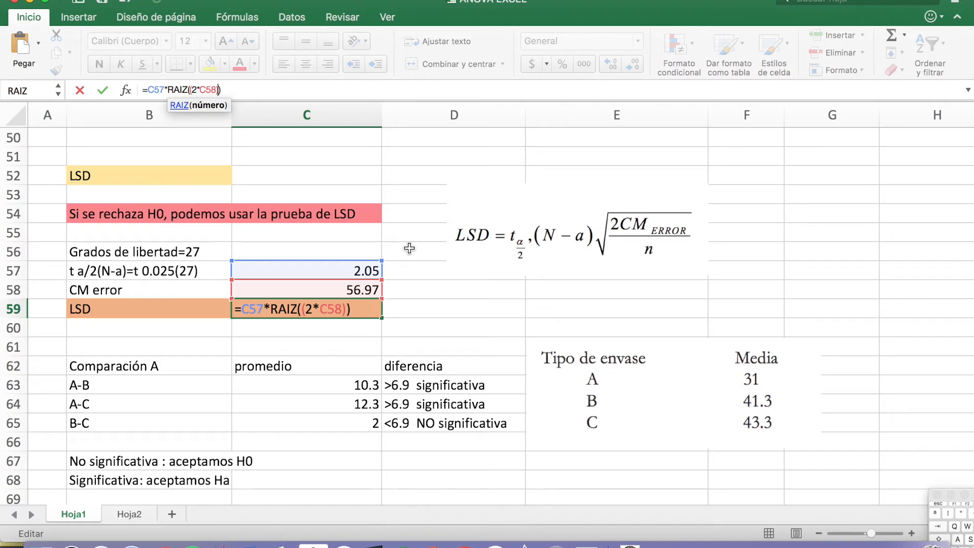
type("/")
left_click(949, 513)
type("0")
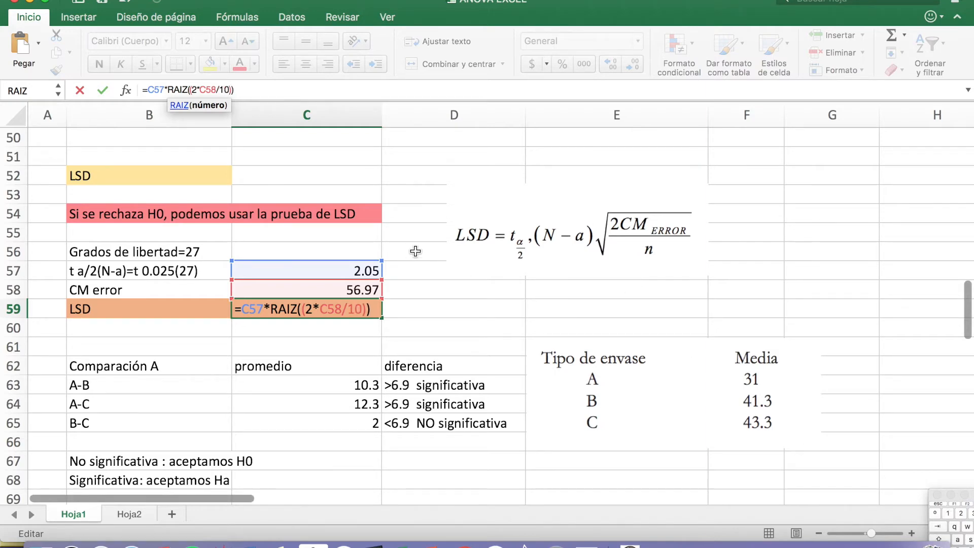
key("Return")
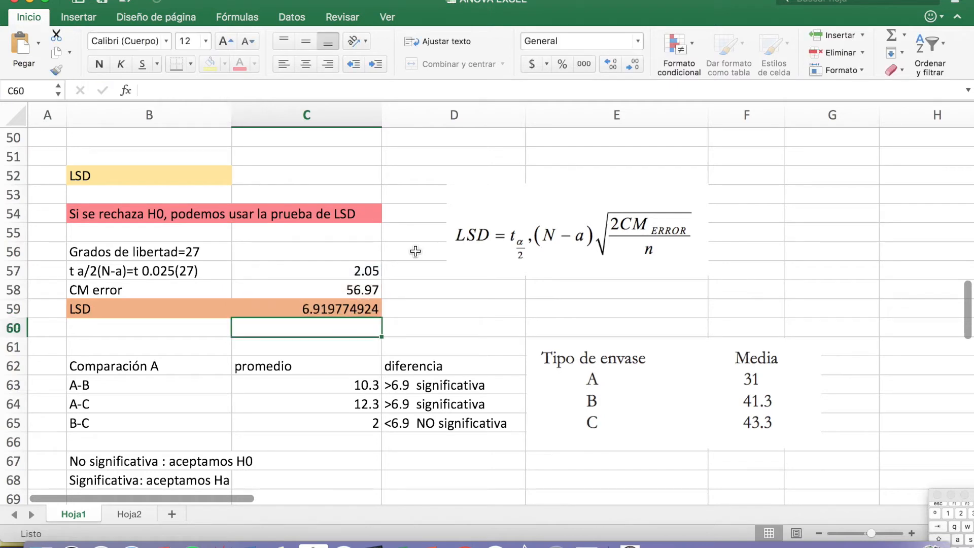
- Inspect the A-B mean difference formula in C63 and compare its result with the LSD in C59
left_click(320, 311)
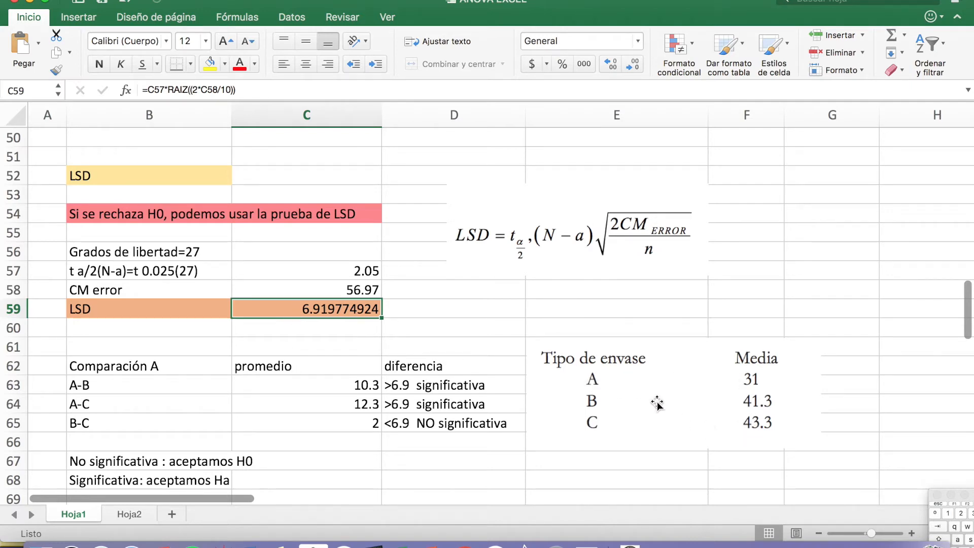
left_click(85, 390)
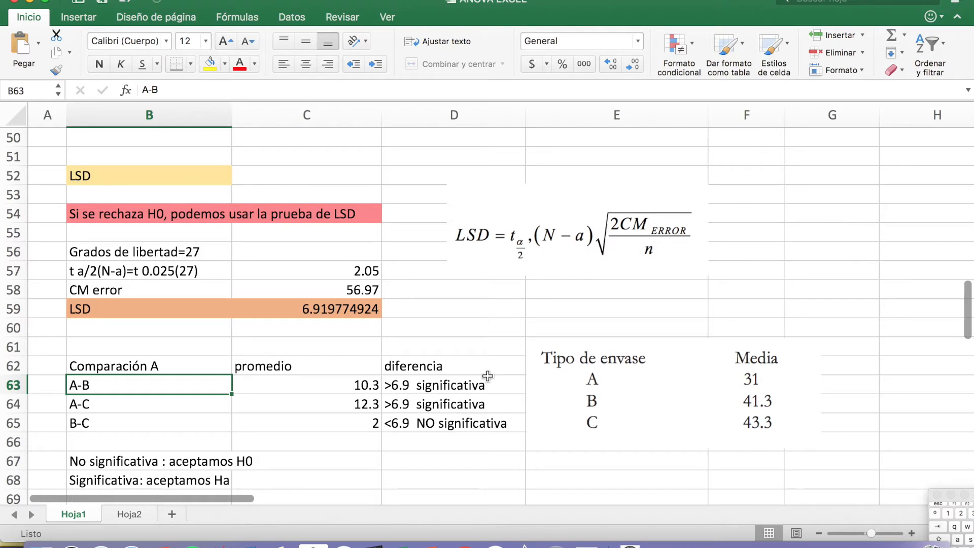
left_click(311, 389)
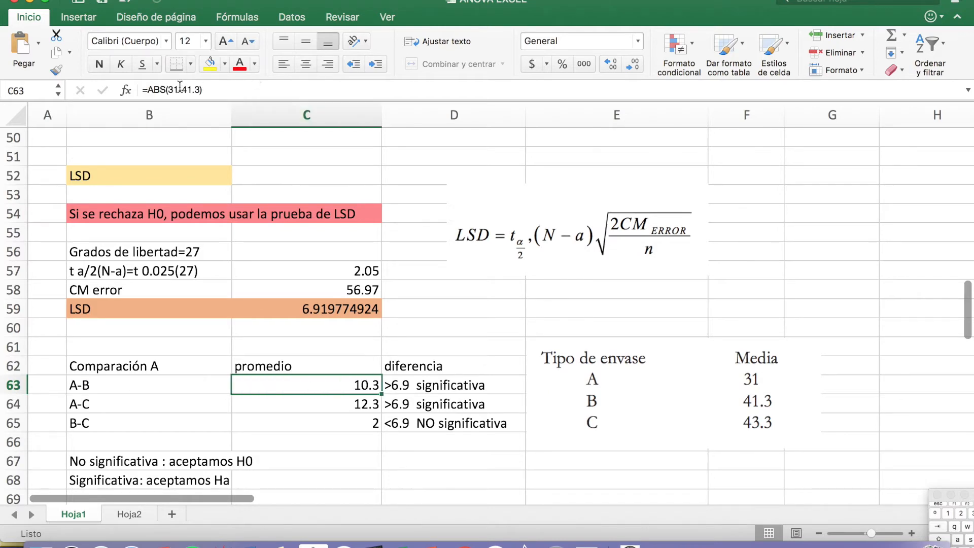
left_click(208, 91)
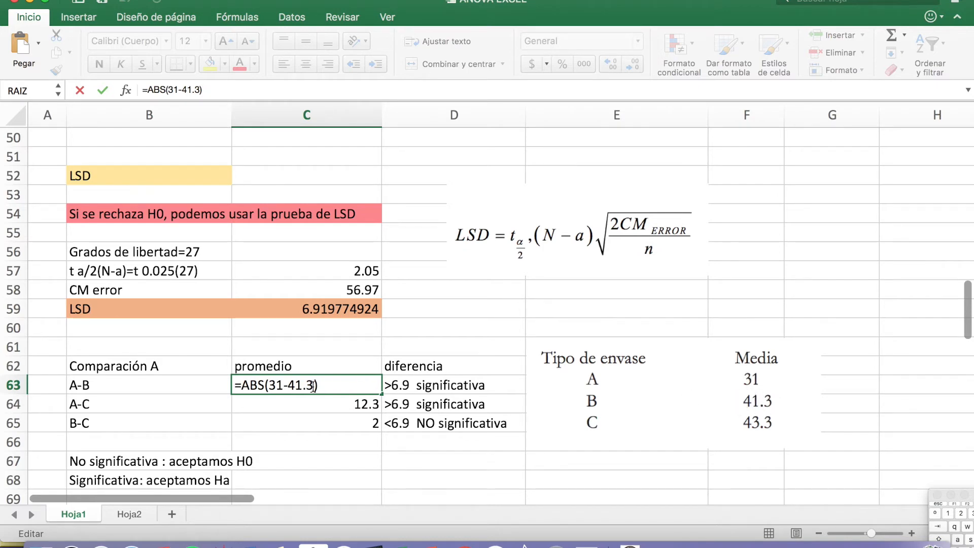
key("Return")
left_click(365, 389)
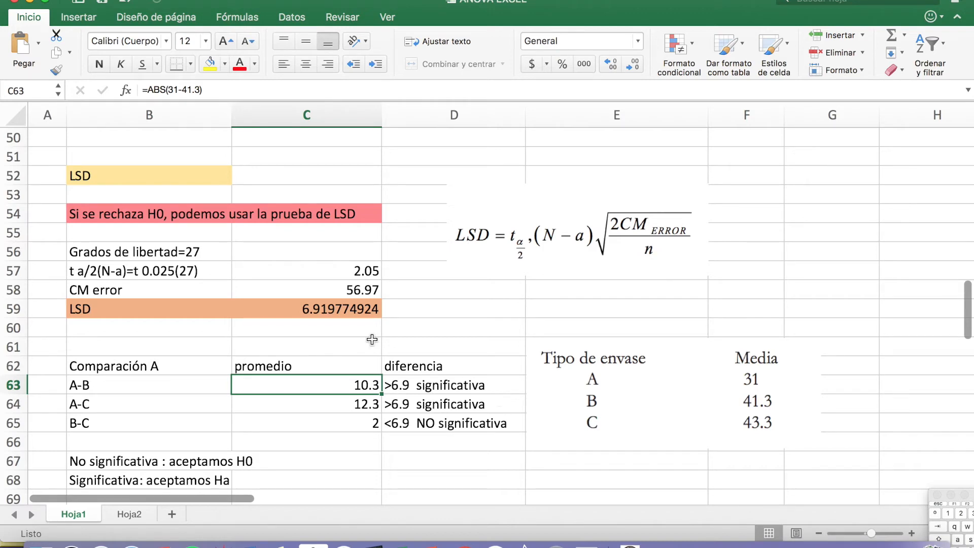
- Inspect the A-C mean difference formula in C64 against the package means and the LSD
left_click(110, 401)
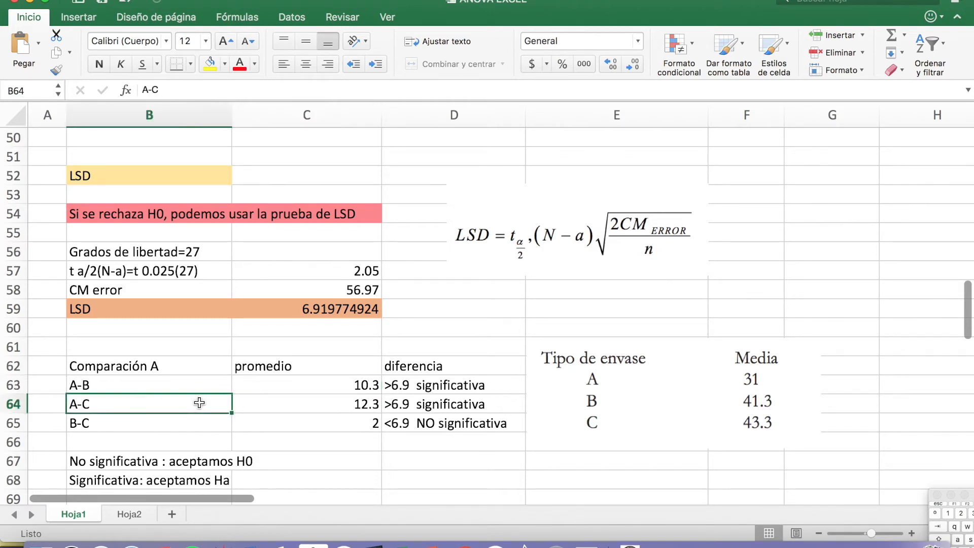
left_click(323, 405)
left_click(211, 91)
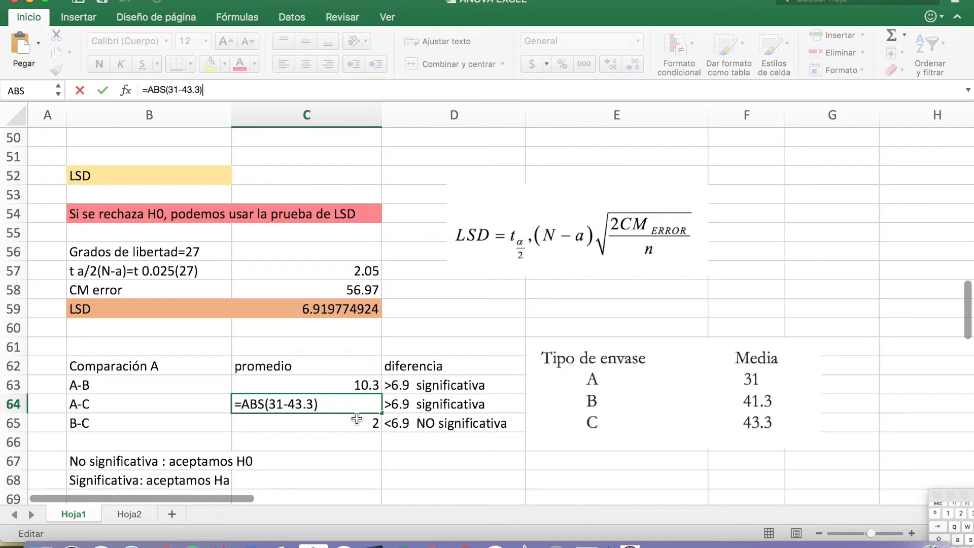
key("Return")
left_click(357, 400)
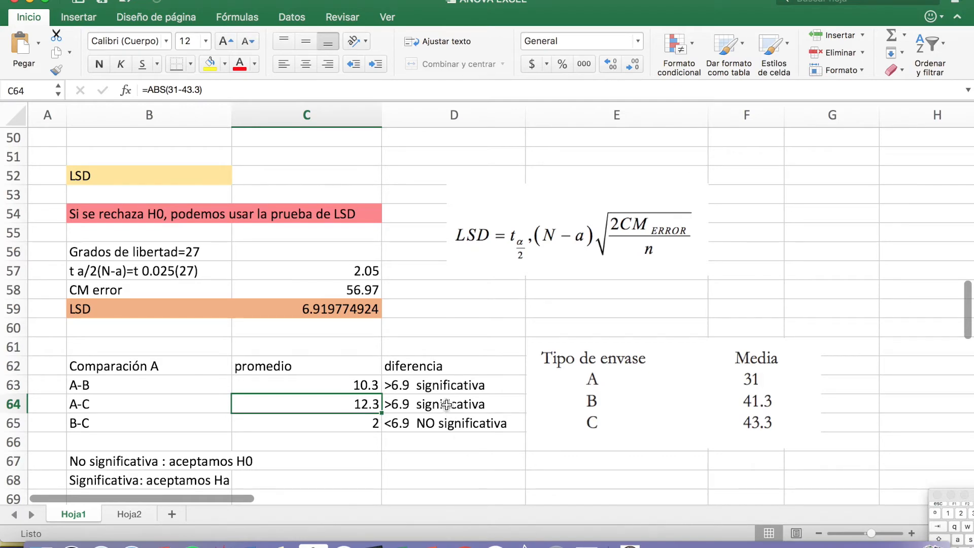
- Inspect the B-C mean difference formula in C65 and check its significance against the LSD
left_click(319, 419)
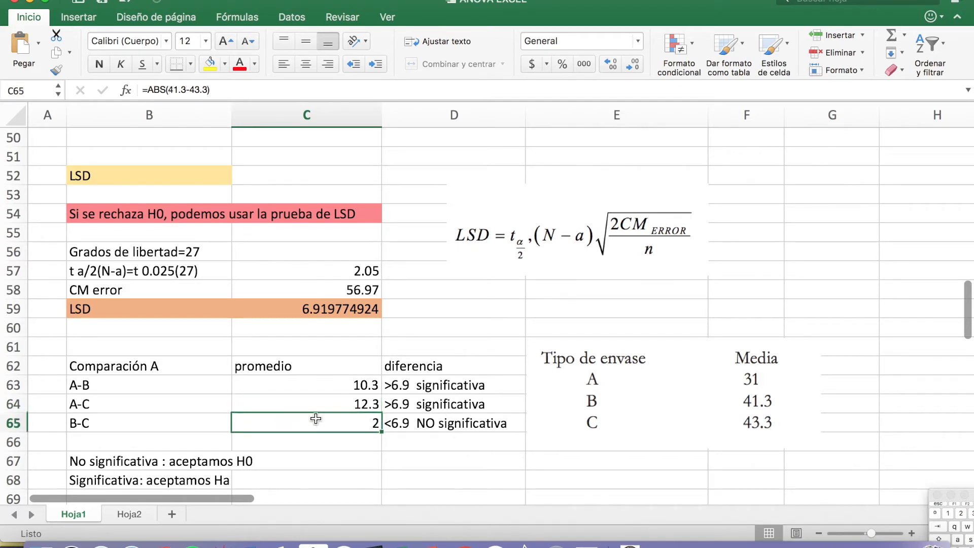
left_click(116, 418)
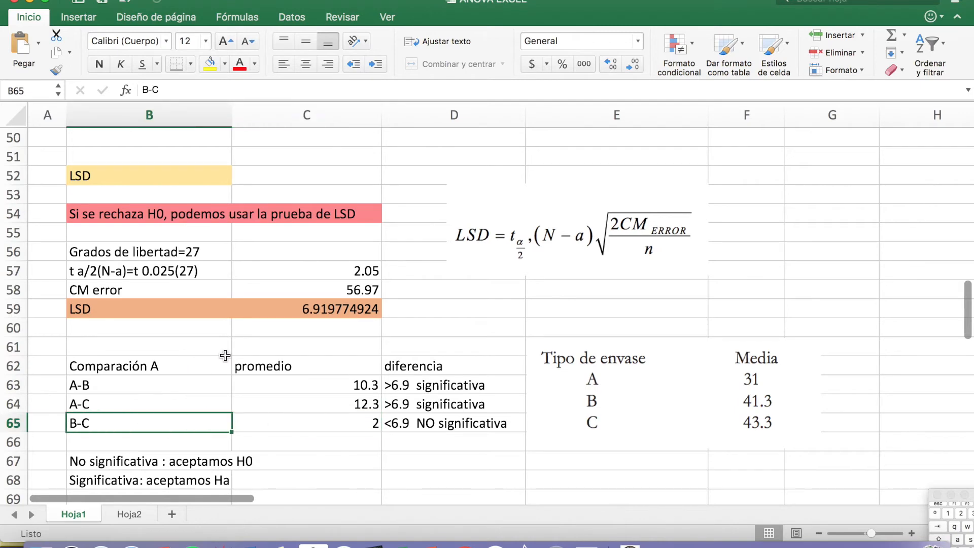
left_click(308, 419)
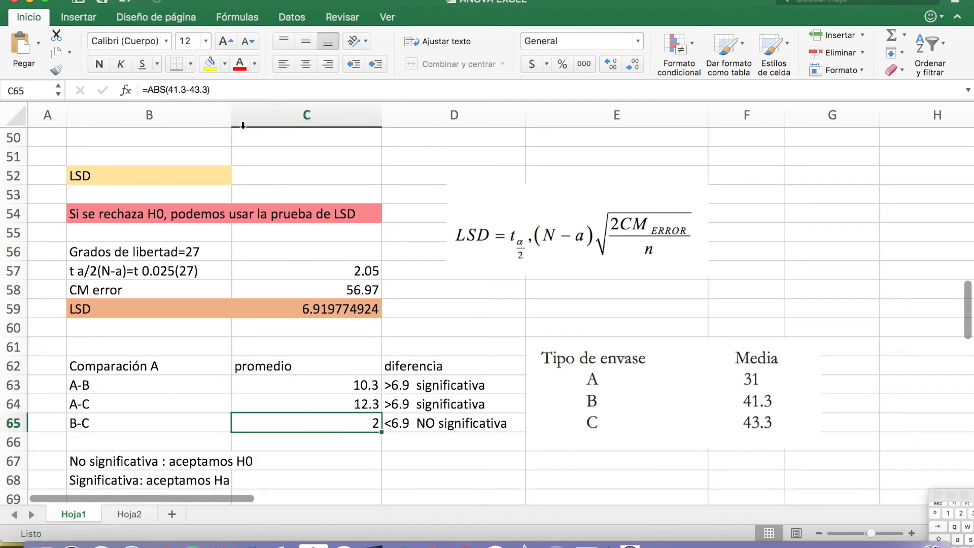
left_click(211, 90)
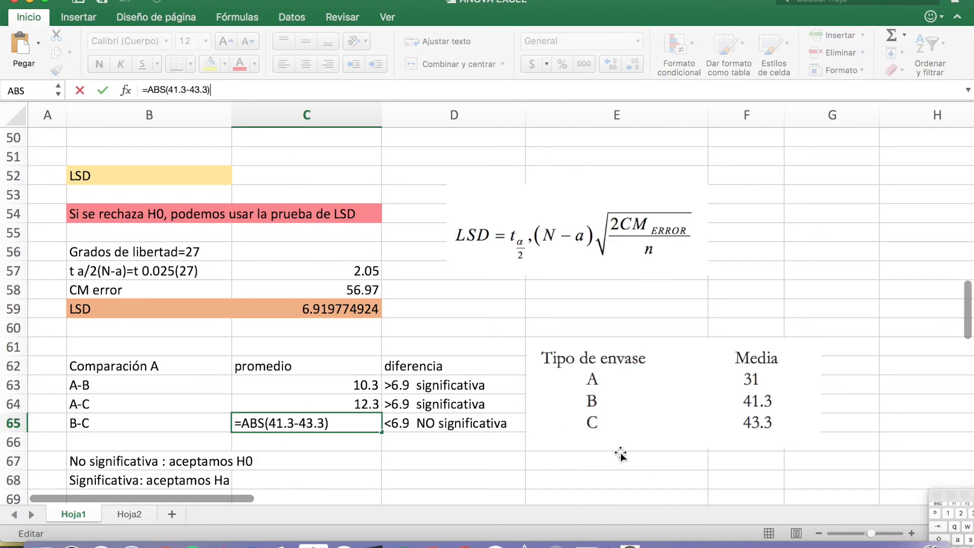
left_click(743, 423)
left_click(372, 418)
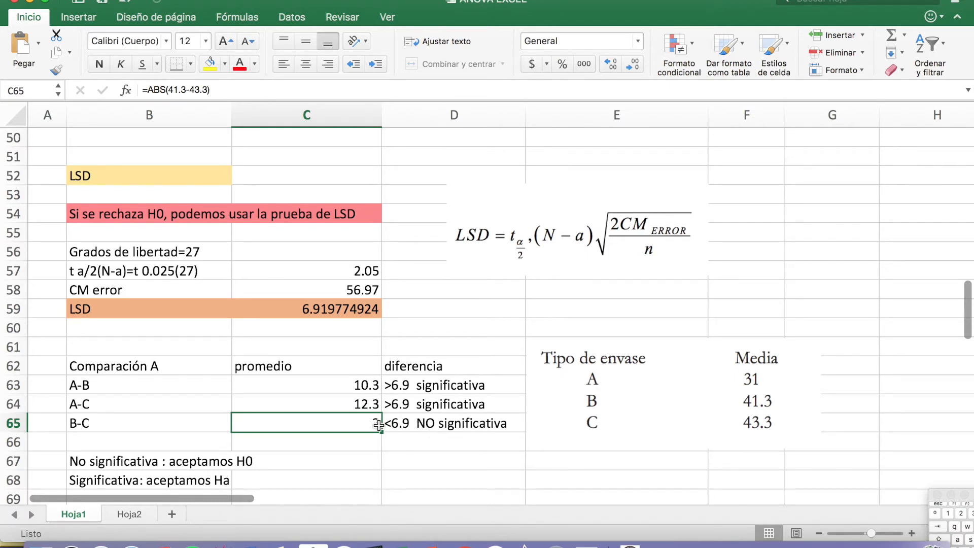
left_click(107, 423)
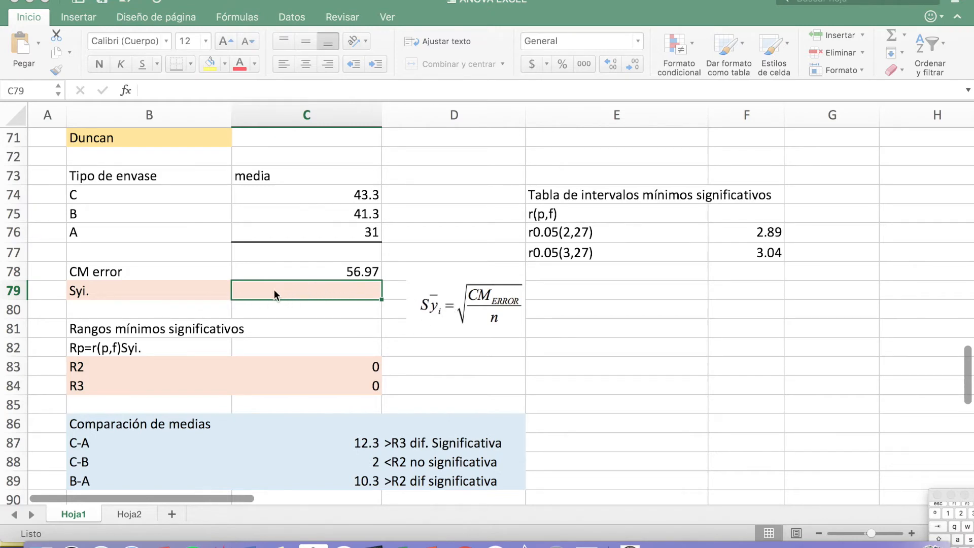
- Calculate Syi. for the Duncan test in C79 with the formula =RAIZ(C78/10)
left_click(238, 92)
type("=ra")
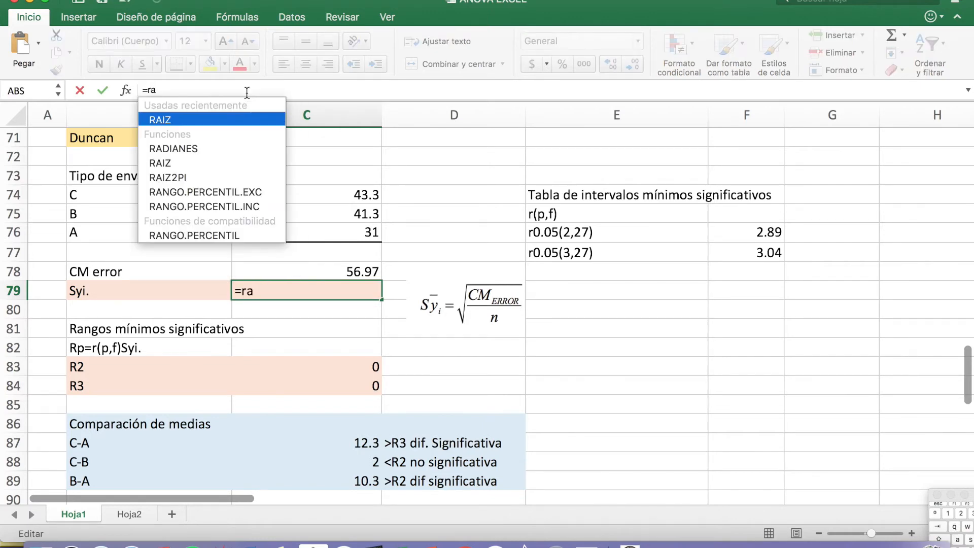
double_click(232, 120)
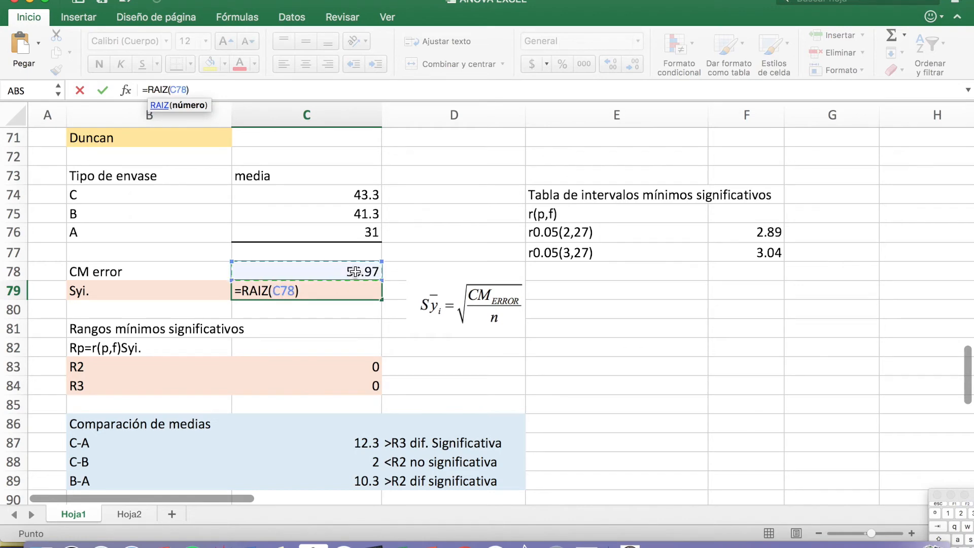
type("/")
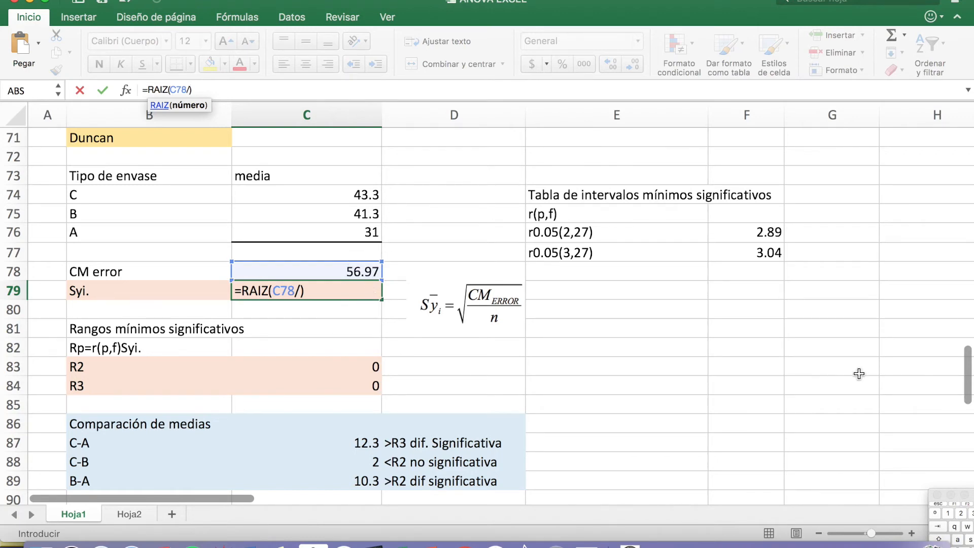
left_click(947, 510)
type("0")
key("Return")
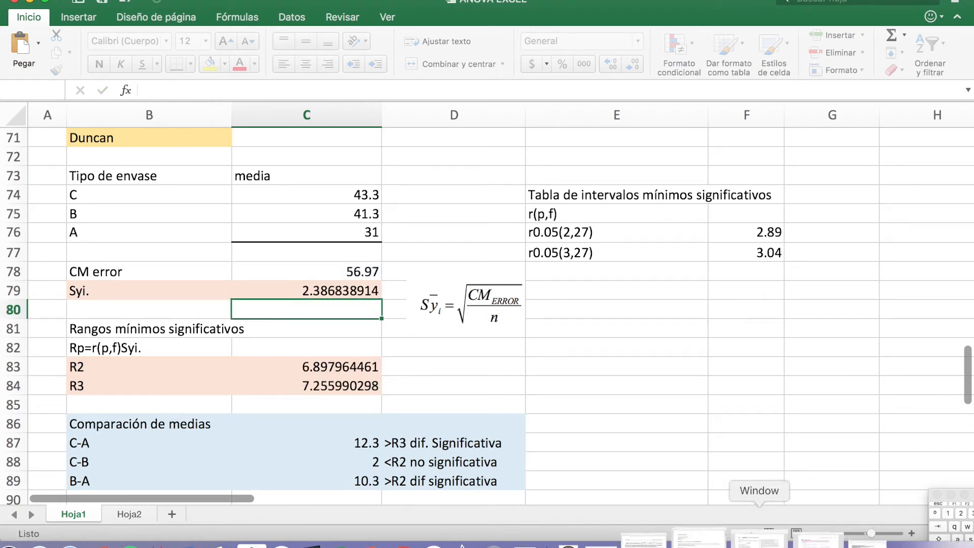
- Review Syi. and the tabulated r values, and inspect how the R2 formula in C83 combines them
left_click(298, 285)
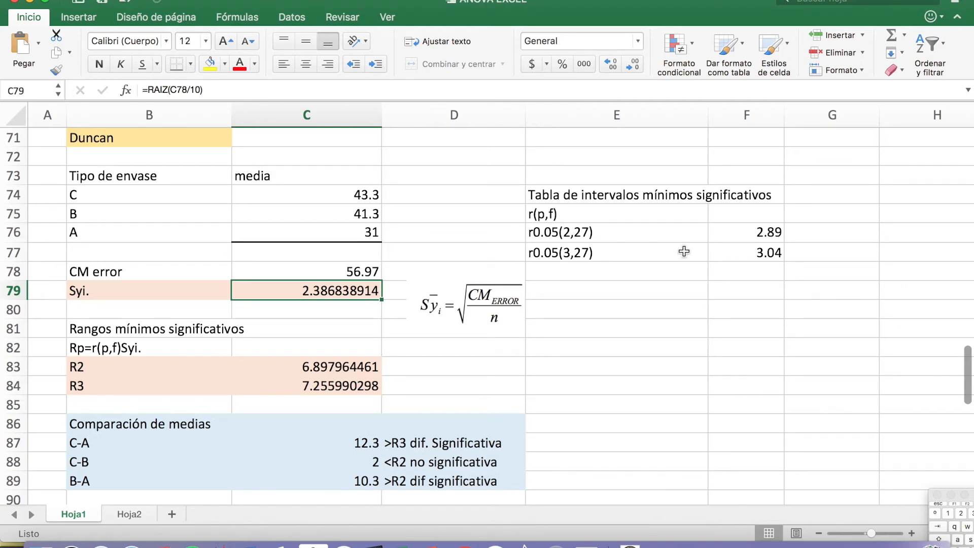
left_click(751, 253)
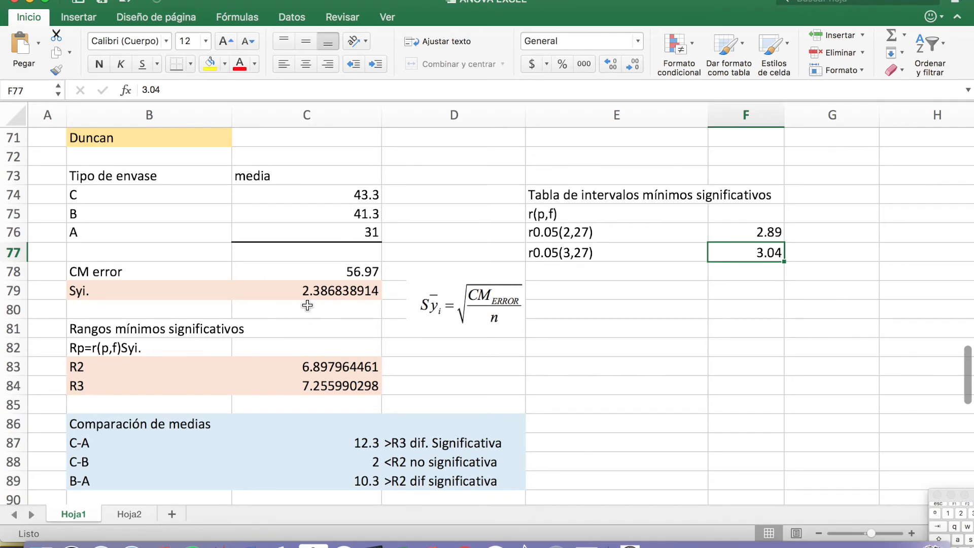
left_click(285, 292)
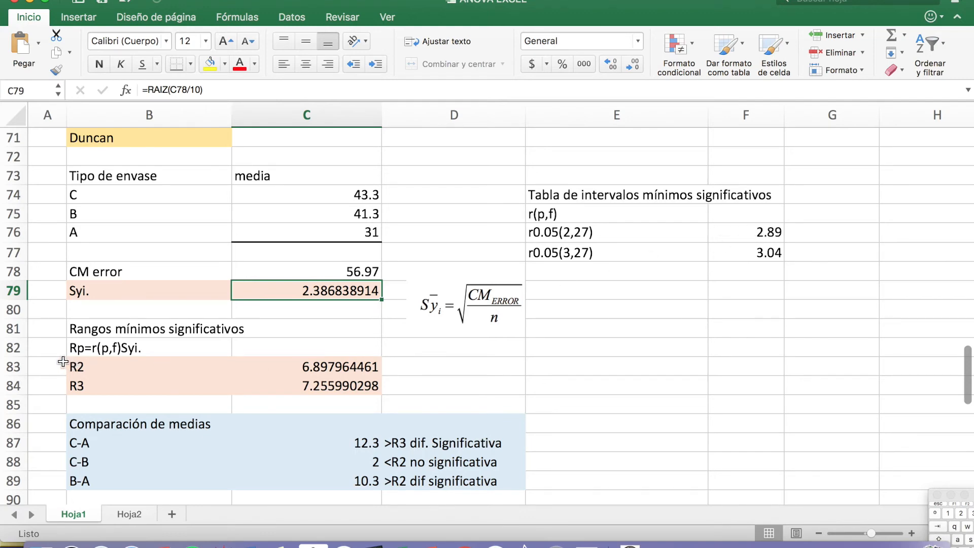
left_click(91, 368)
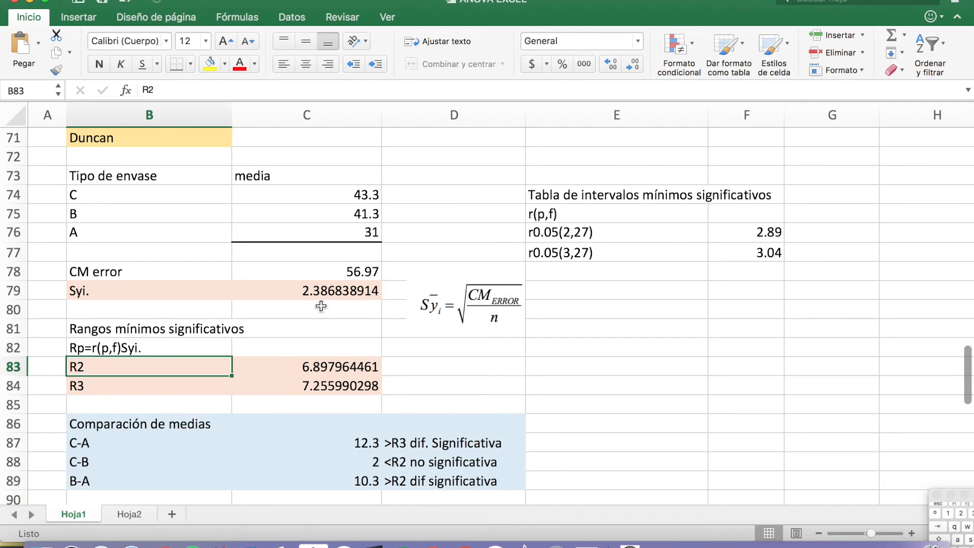
left_click(290, 370)
left_click(211, 88)
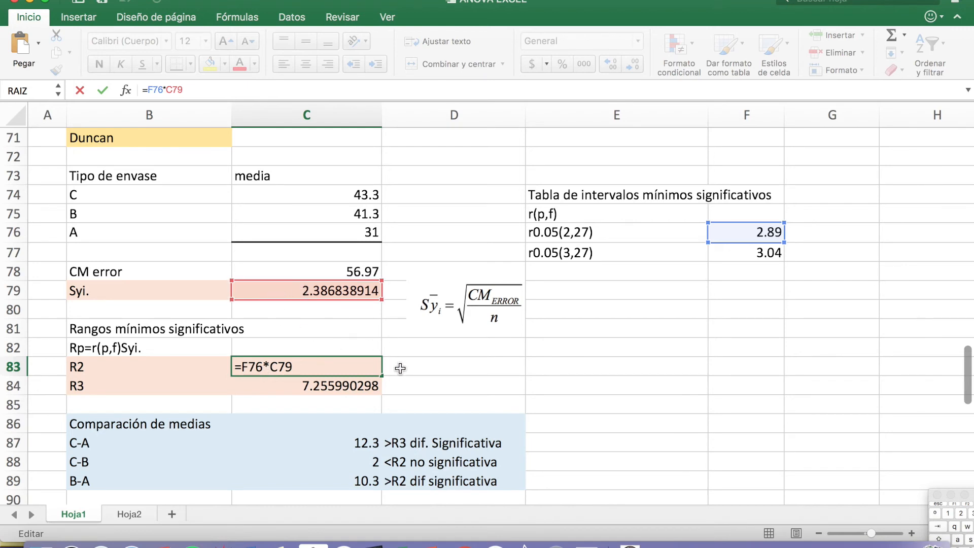
key("Return")
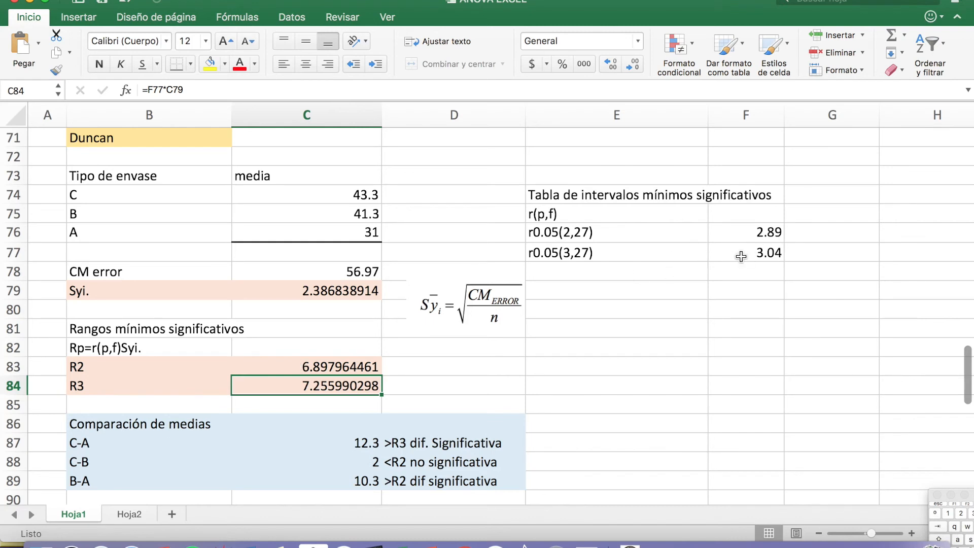
- Inspect how the R3 formula in C84 multiplies the r0.05(3,27) value by Syi
left_click(740, 255)
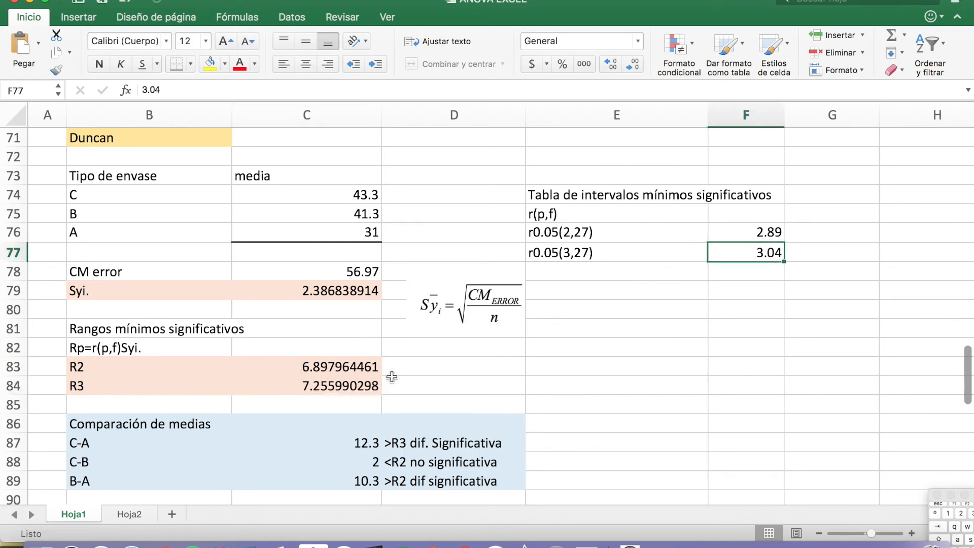
left_click(291, 287)
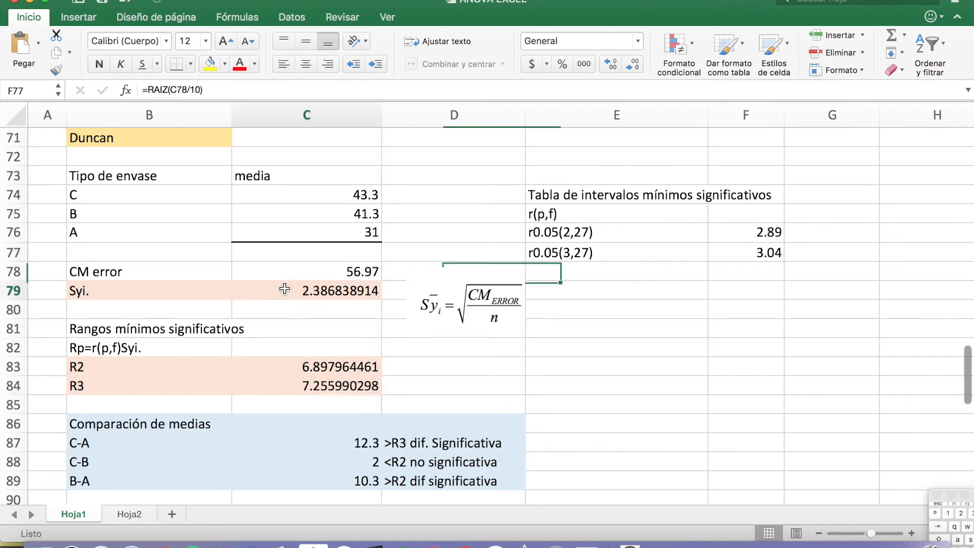
left_click(286, 387)
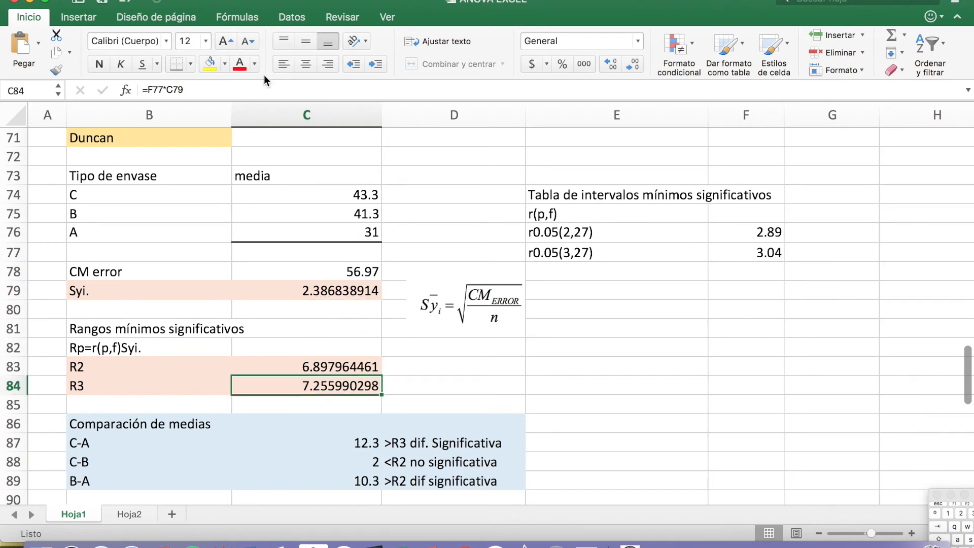
left_click(226, 88)
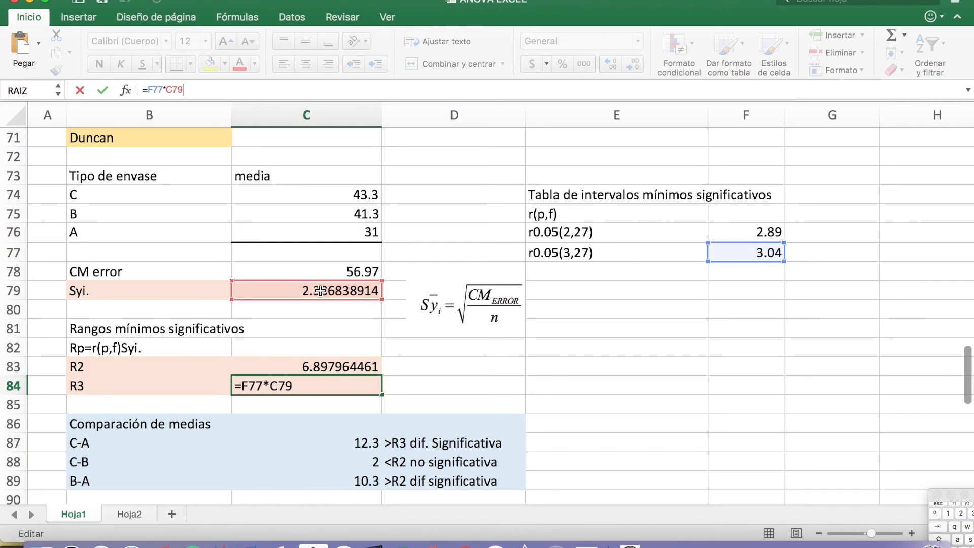
key("Return")
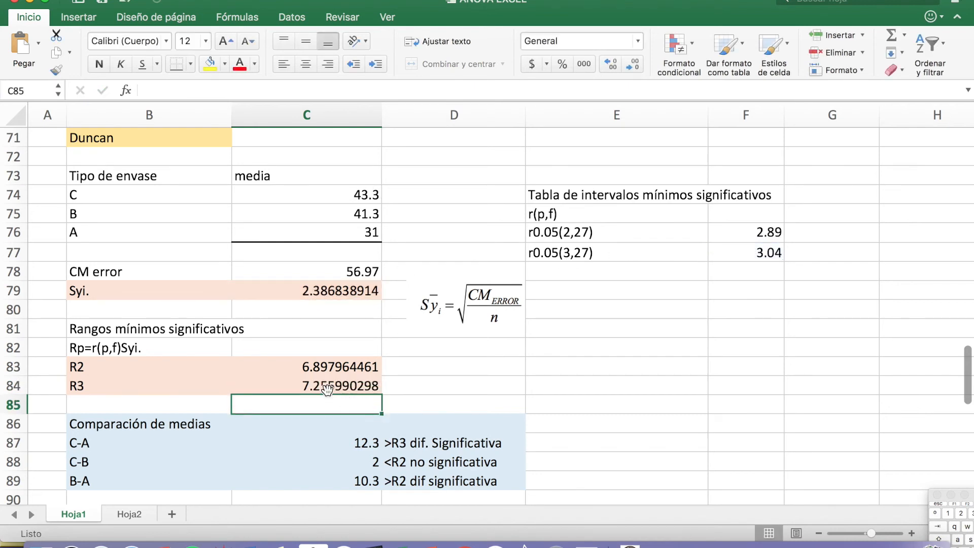
- Compare the C-A mean difference in C87 with R3, and the C-B difference with R2
left_click(192, 442)
left_click(373, 445)
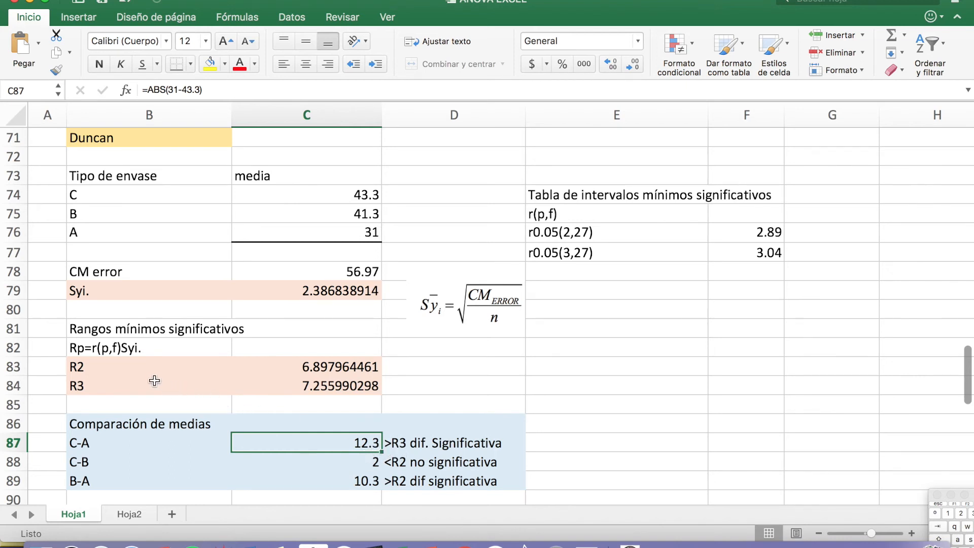
left_click(131, 389)
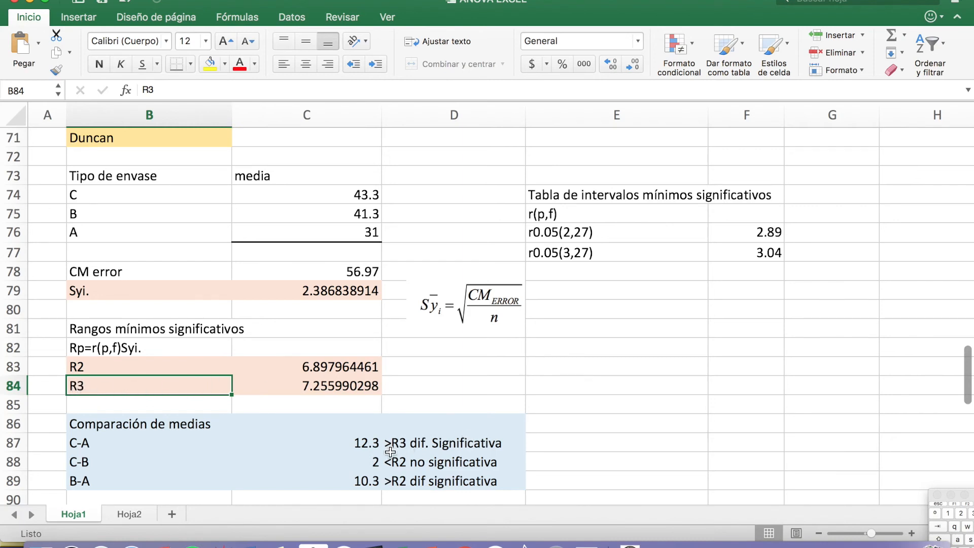
left_click(369, 442)
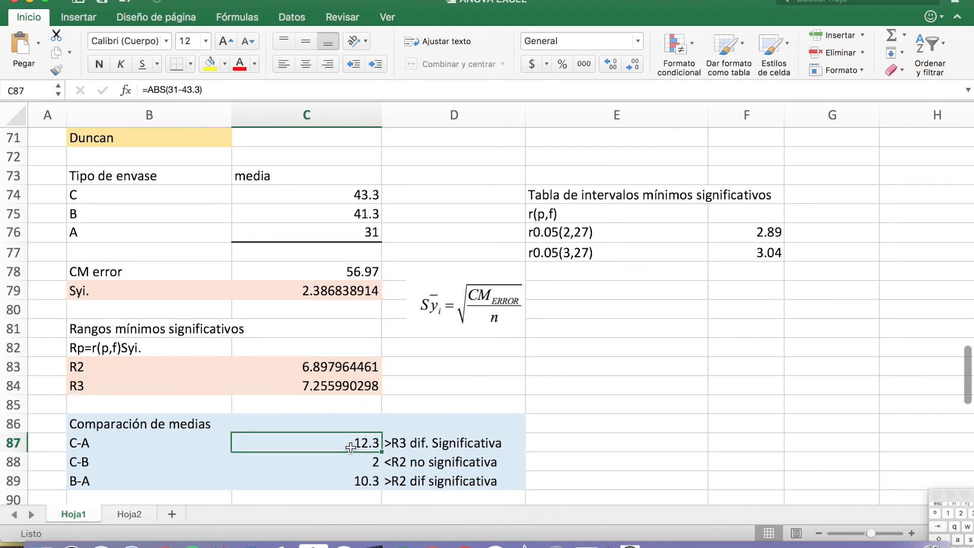
left_click(332, 387)
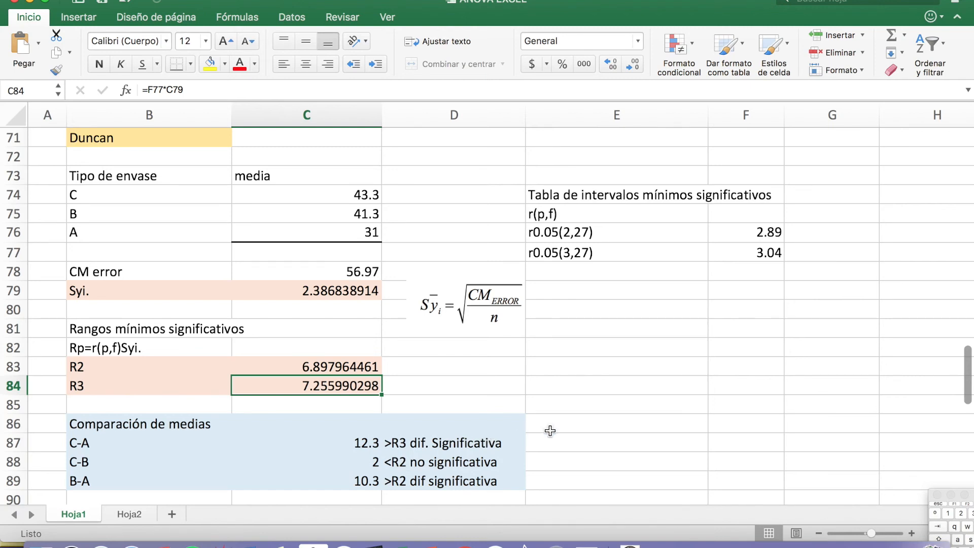
left_click(138, 460)
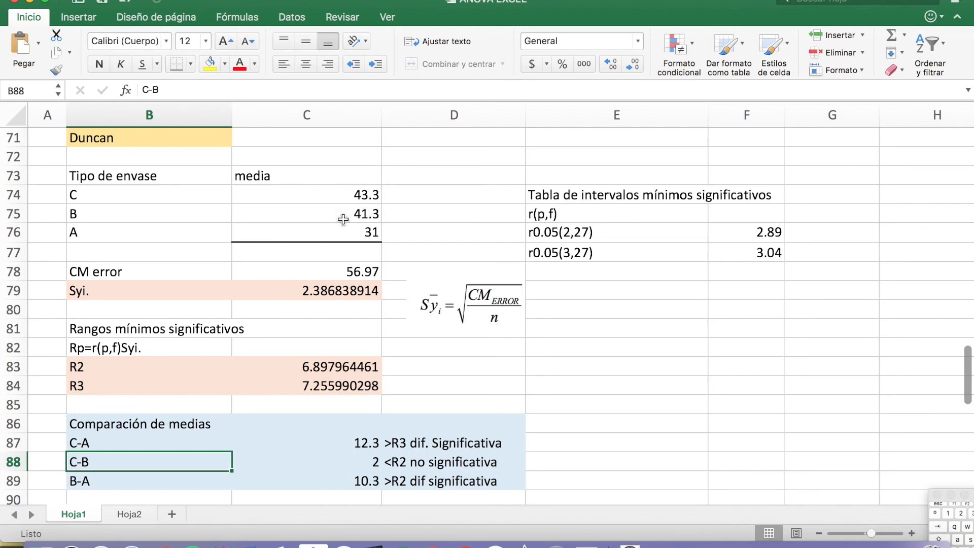
left_click(98, 362)
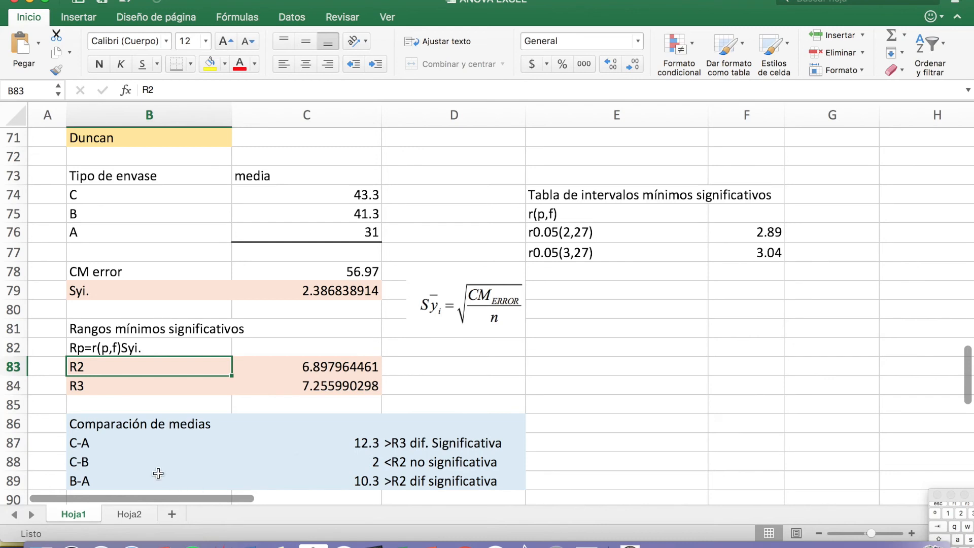
- Compare the B-A mean difference in C89 with R2, checking the means of B and A, and review the C-B row
left_click(341, 217)
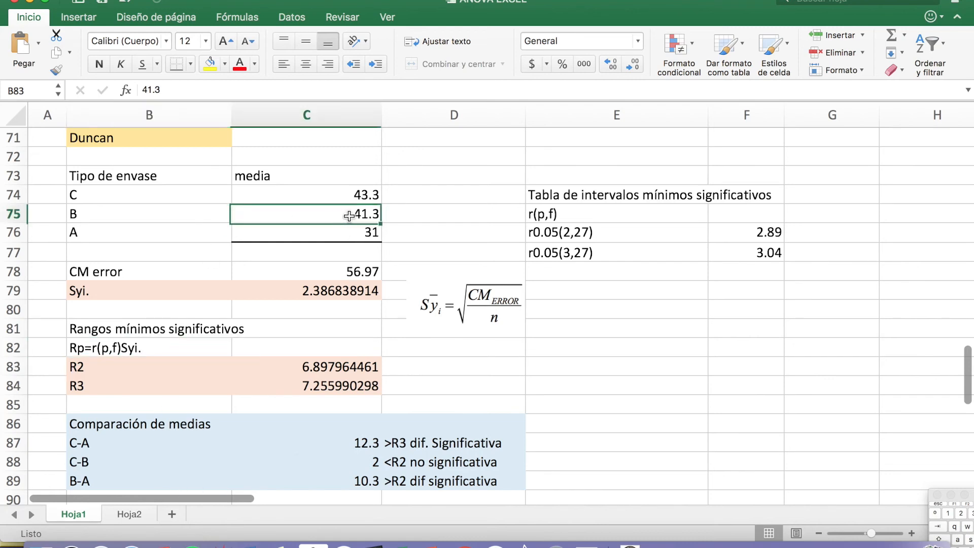
left_click(332, 235)
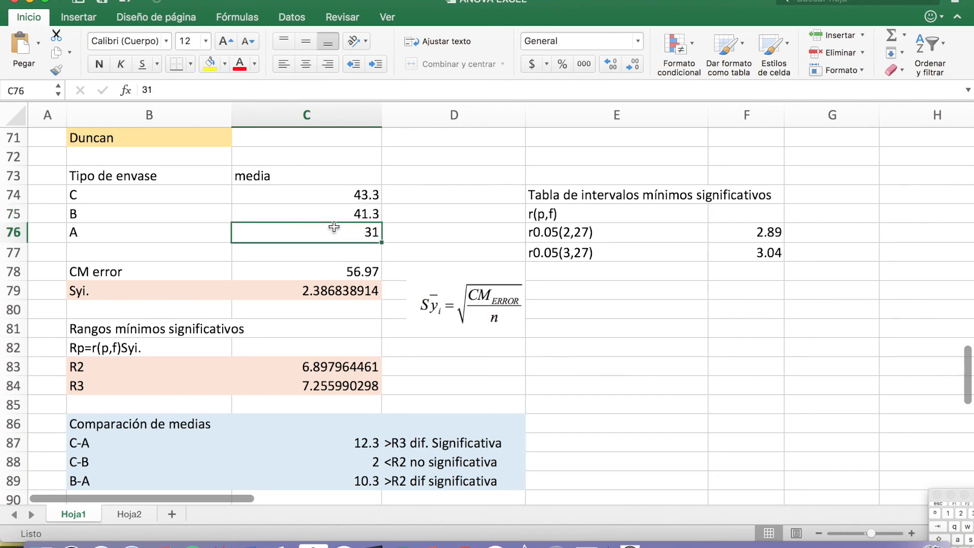
left_click(354, 482)
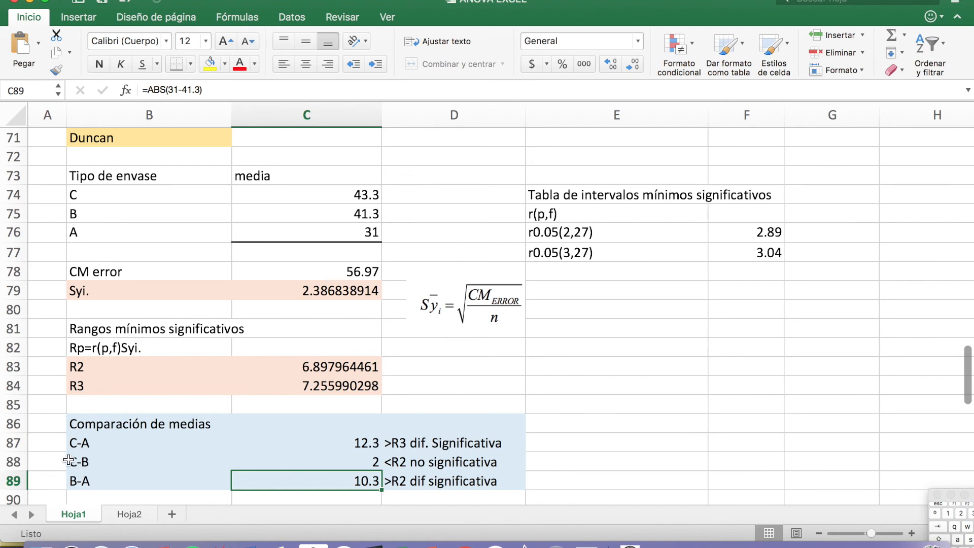
left_click(20, 461)
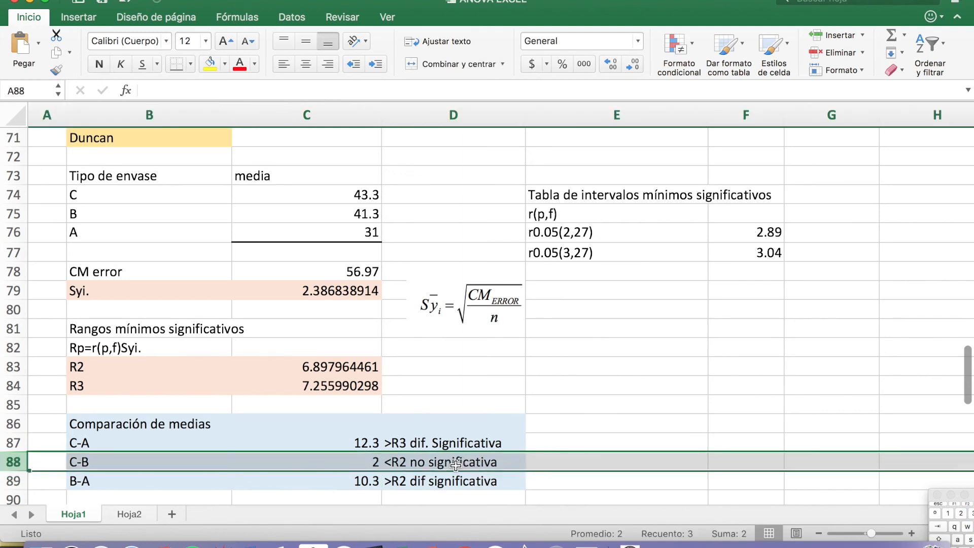
- Examine the Tukey q0.05(3,27) and syi. values in C94 and C95, checking syi. against the Duncan section's Syi. calculation
scroll(514, 477, "down", 2)
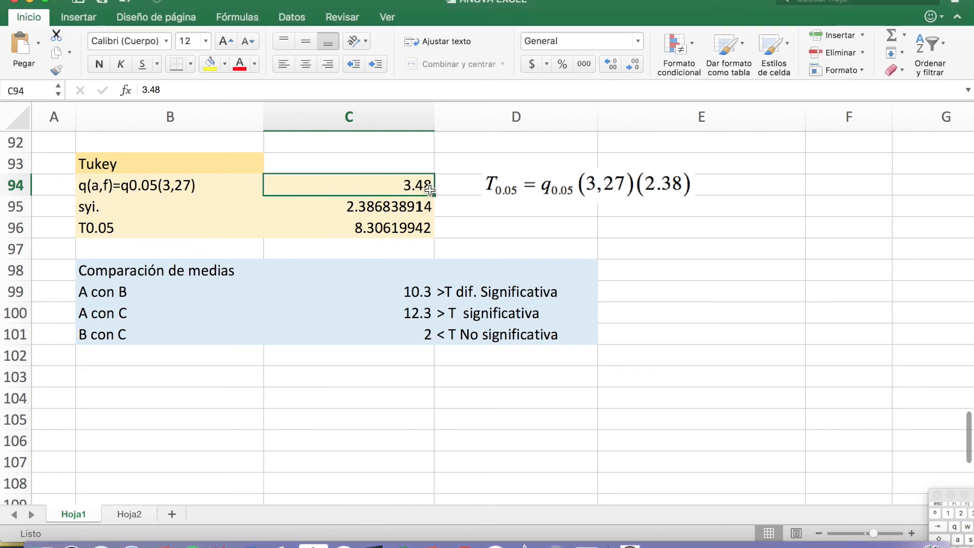
left_click(417, 200)
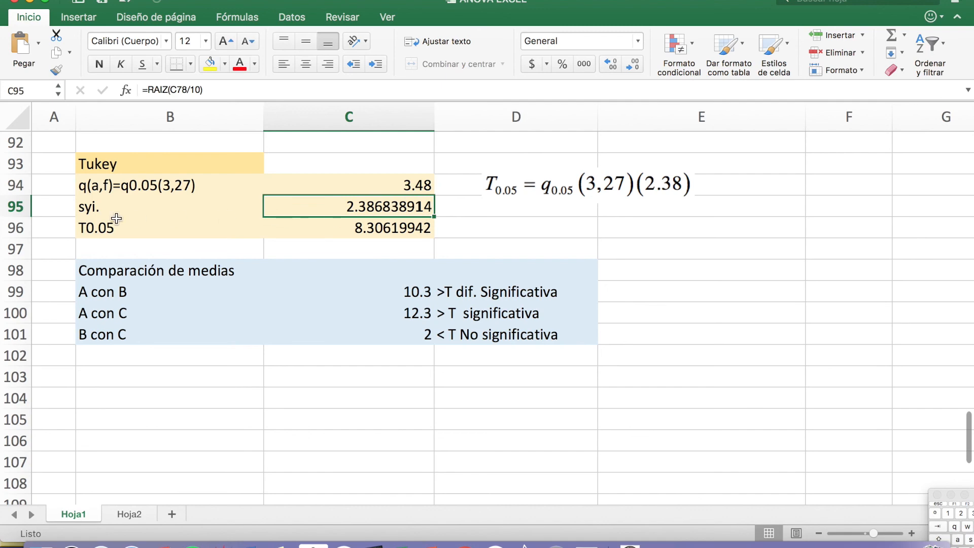
scroll(310, 247, "up", 3)
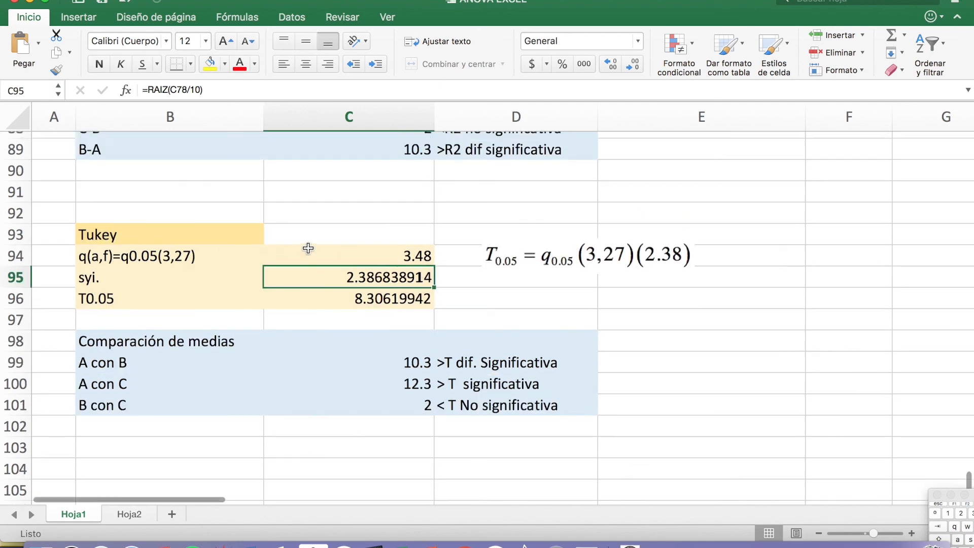
scroll(309, 248, "up", 12)
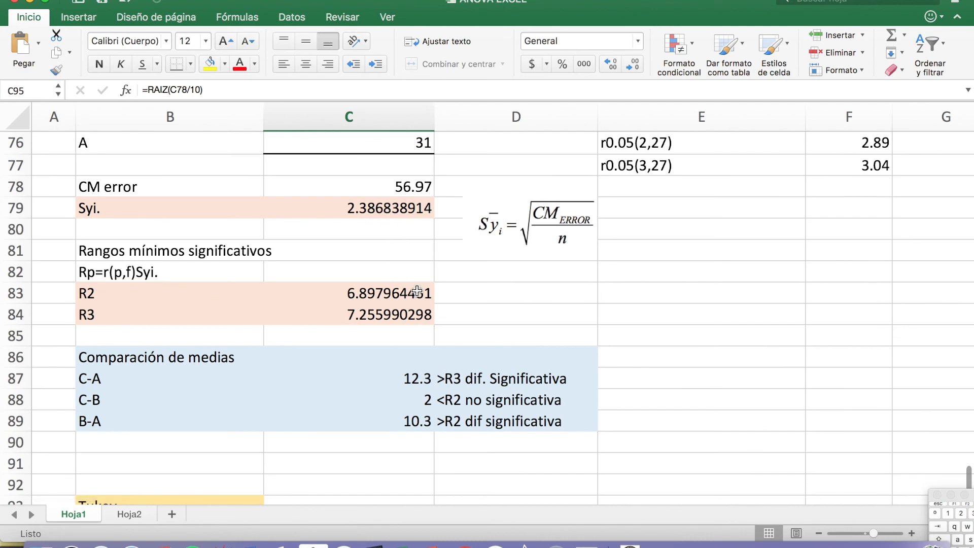
scroll(417, 290, "down", 12)
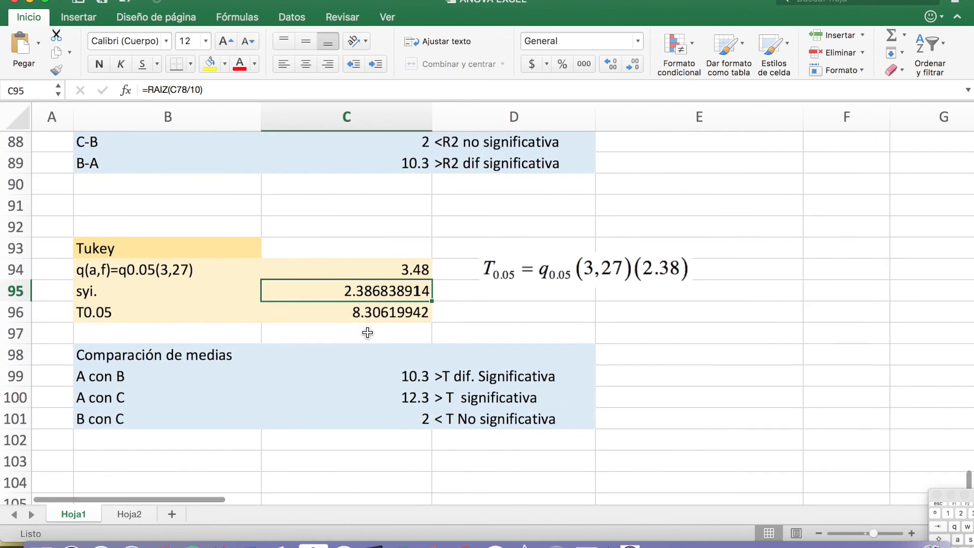
scroll(368, 332, "down", 4)
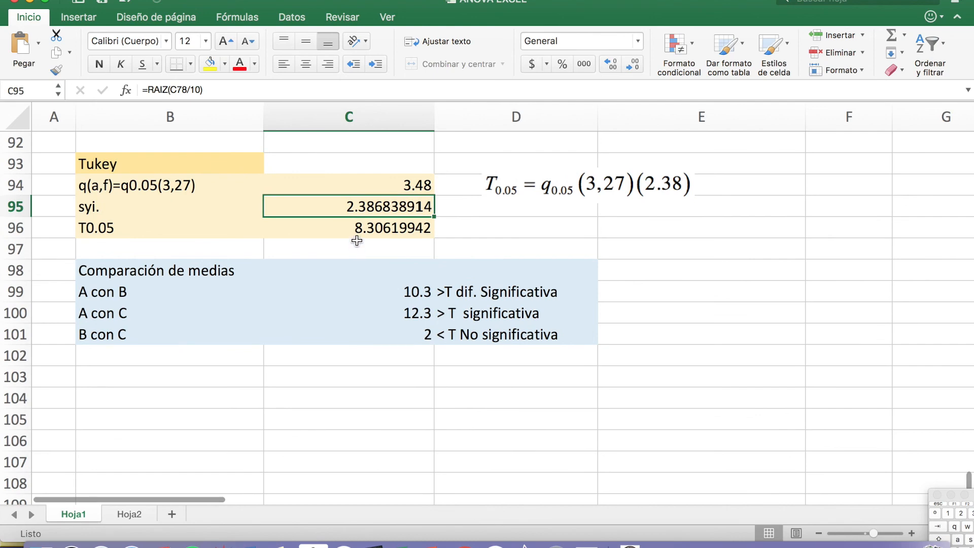
- Inspect how the T0.05 formula in C96 multiplies the q value in C94 by syi. in C95
left_click(354, 223)
left_click(243, 92)
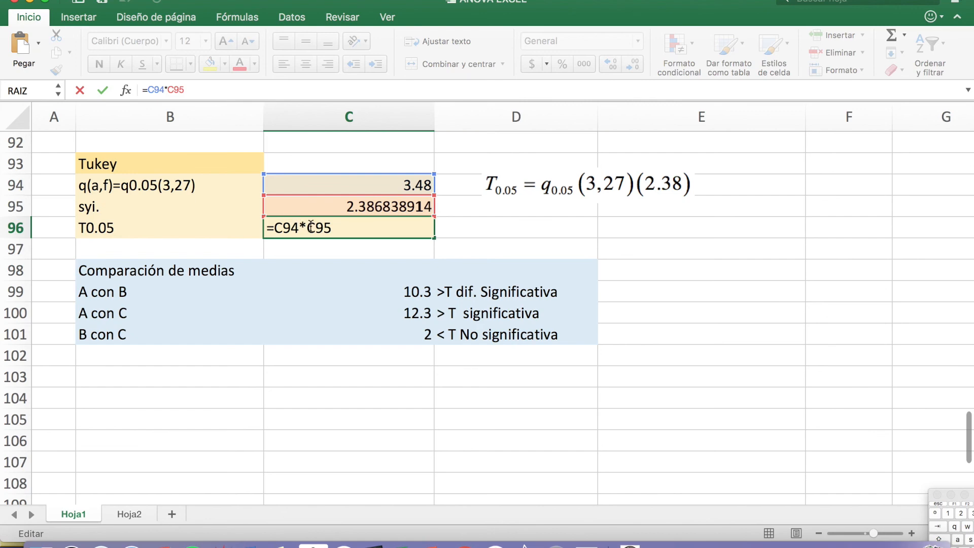
key("Return")
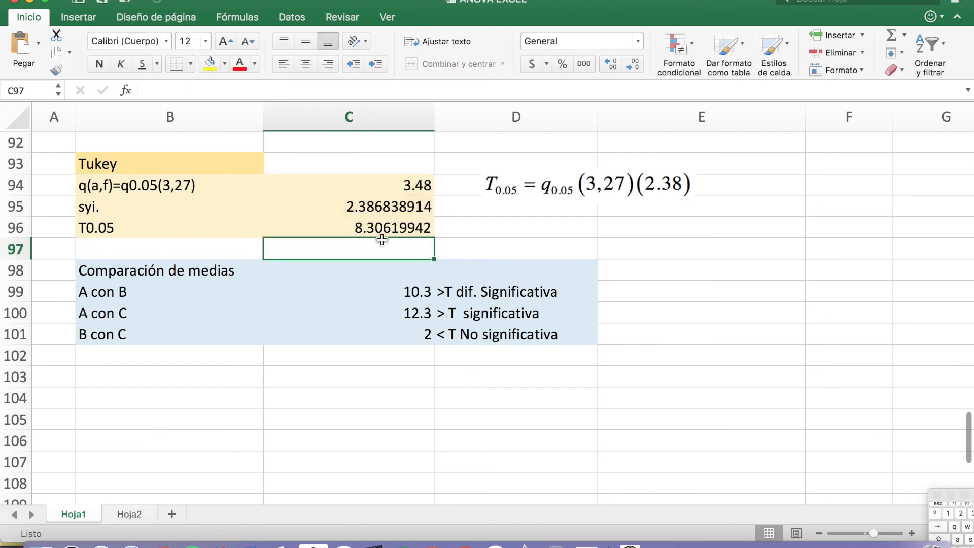
left_click(315, 228)
scroll(304, 240, "up", 2)
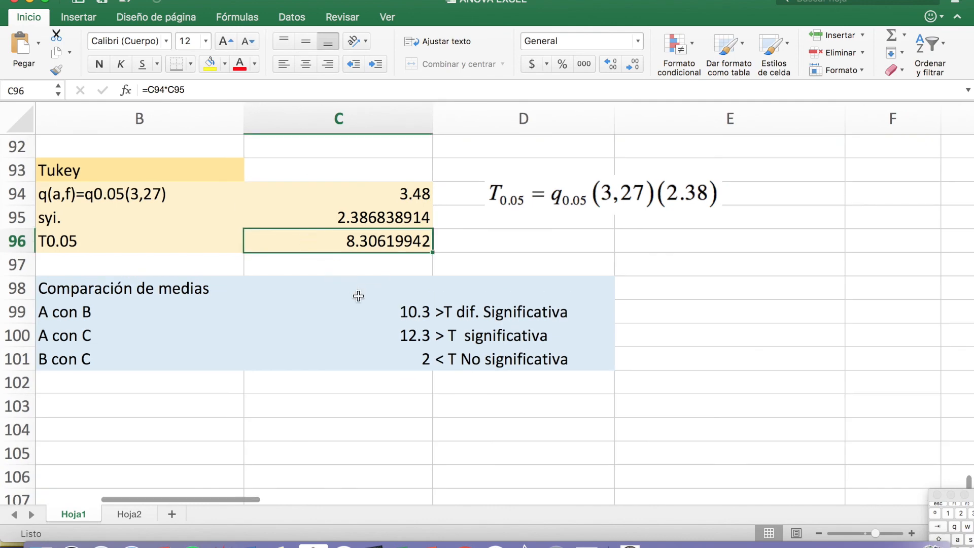
scroll(358, 294, "up", 1)
scroll(359, 296, "left", 1)
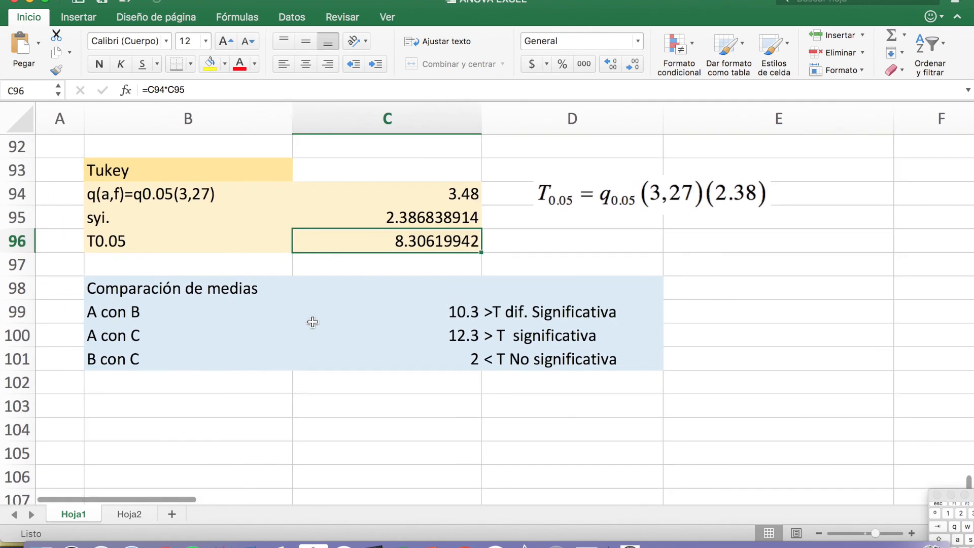
- Compare the A-B, A-C and B-C mean differences in rows 99 to 101 with the Tukey T0.05 value
left_click(133, 315)
key("Up")
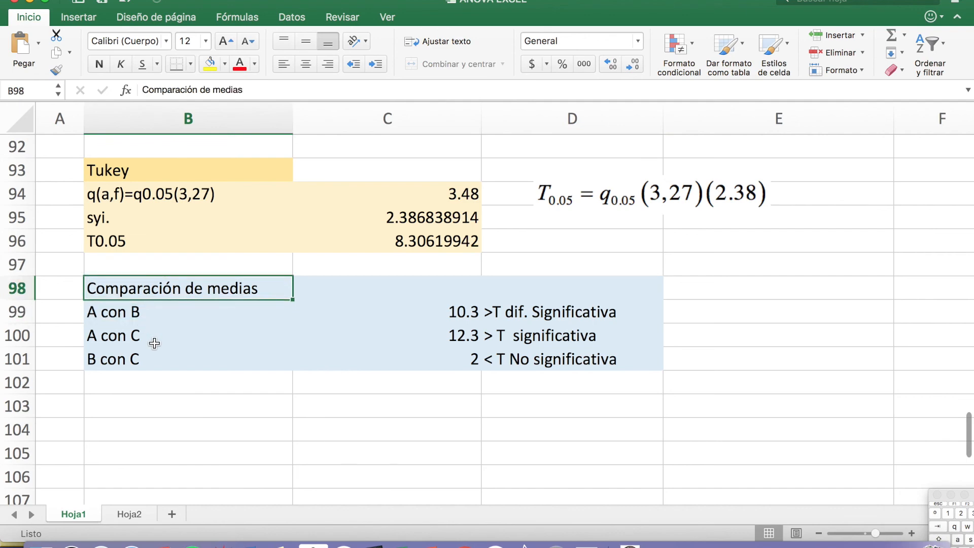
left_click(154, 343)
left_click(156, 306)
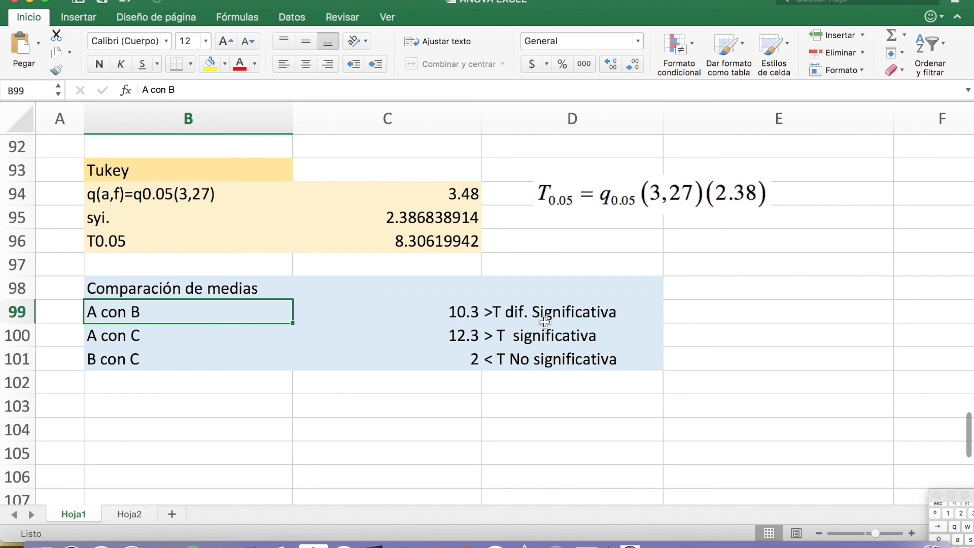
left_click(444, 320)
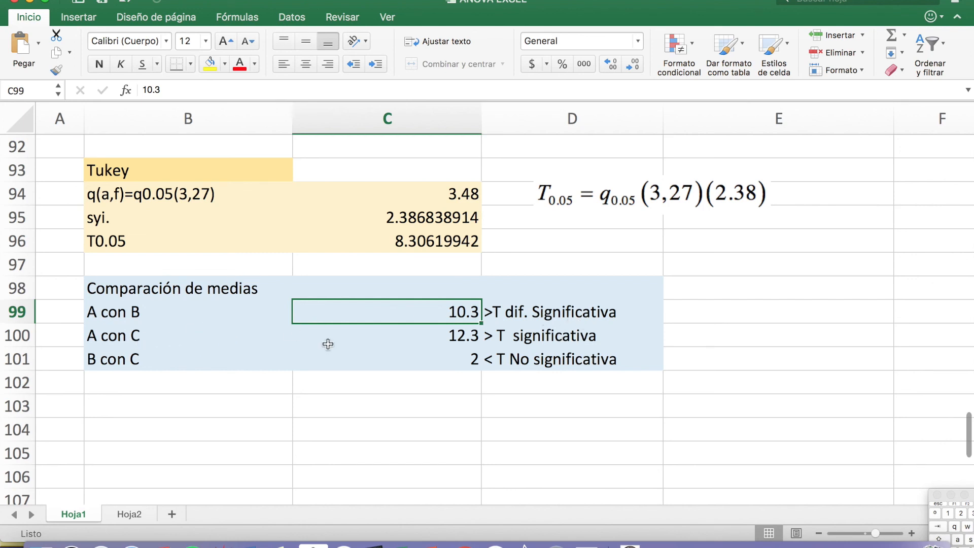
left_click(436, 332)
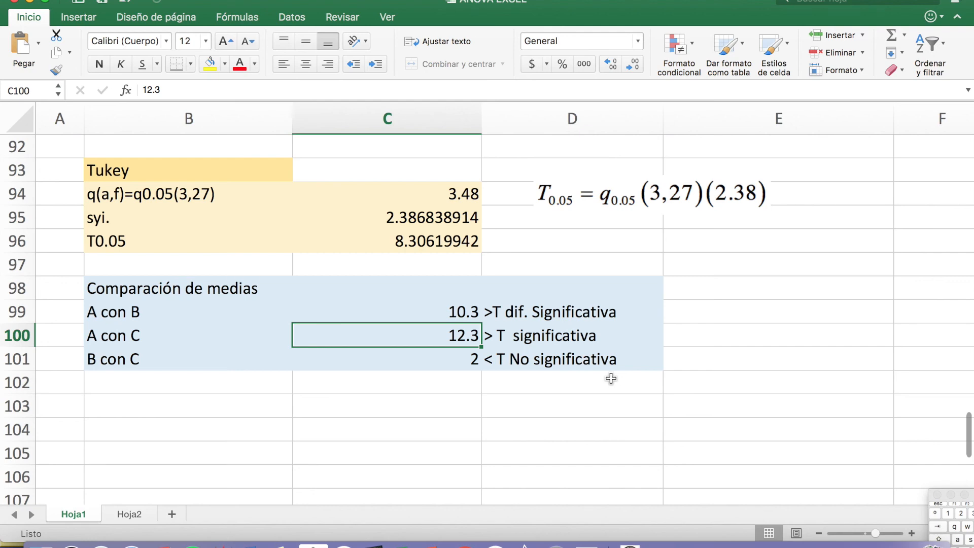
left_click(133, 360)
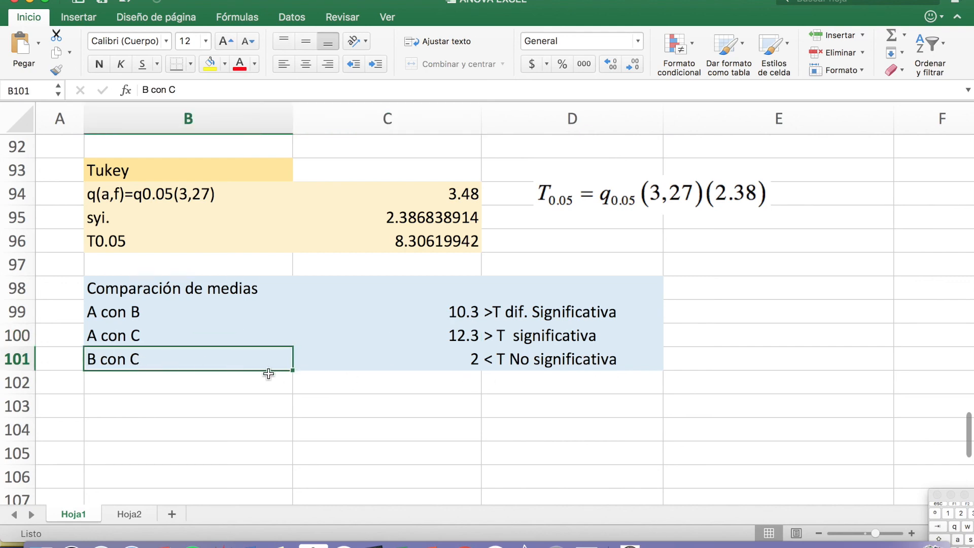